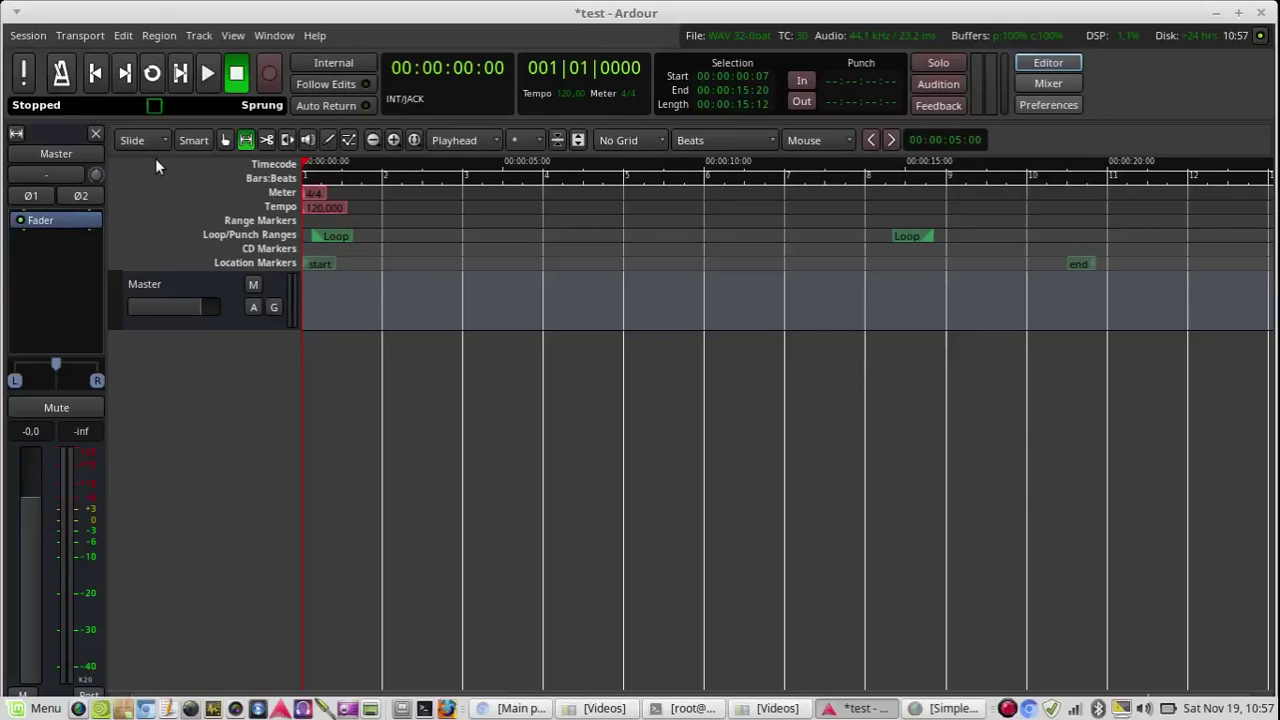
Add a mono audio track named 'Voice' and mute it
{"action": "double_click", "coordinate": [177, 338]}
{"action": "double_click", "coordinate": [252, 318]}
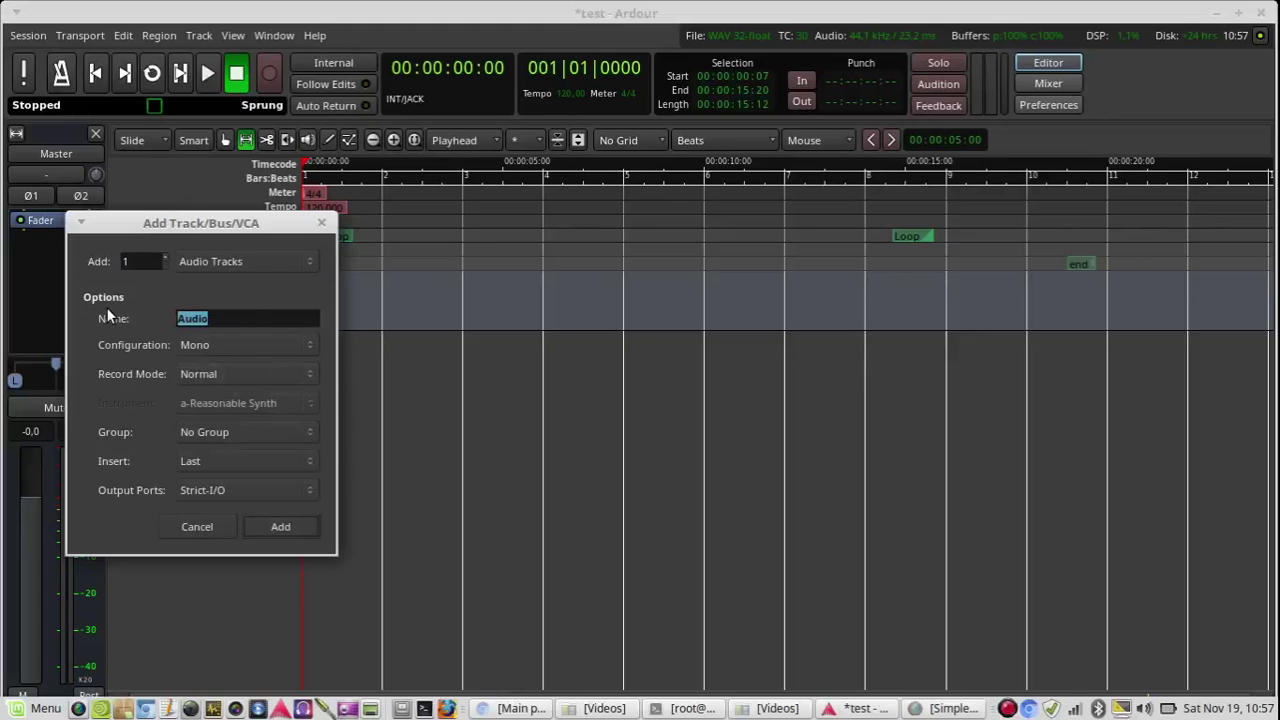
{"action": "type", "text": "Voice"}
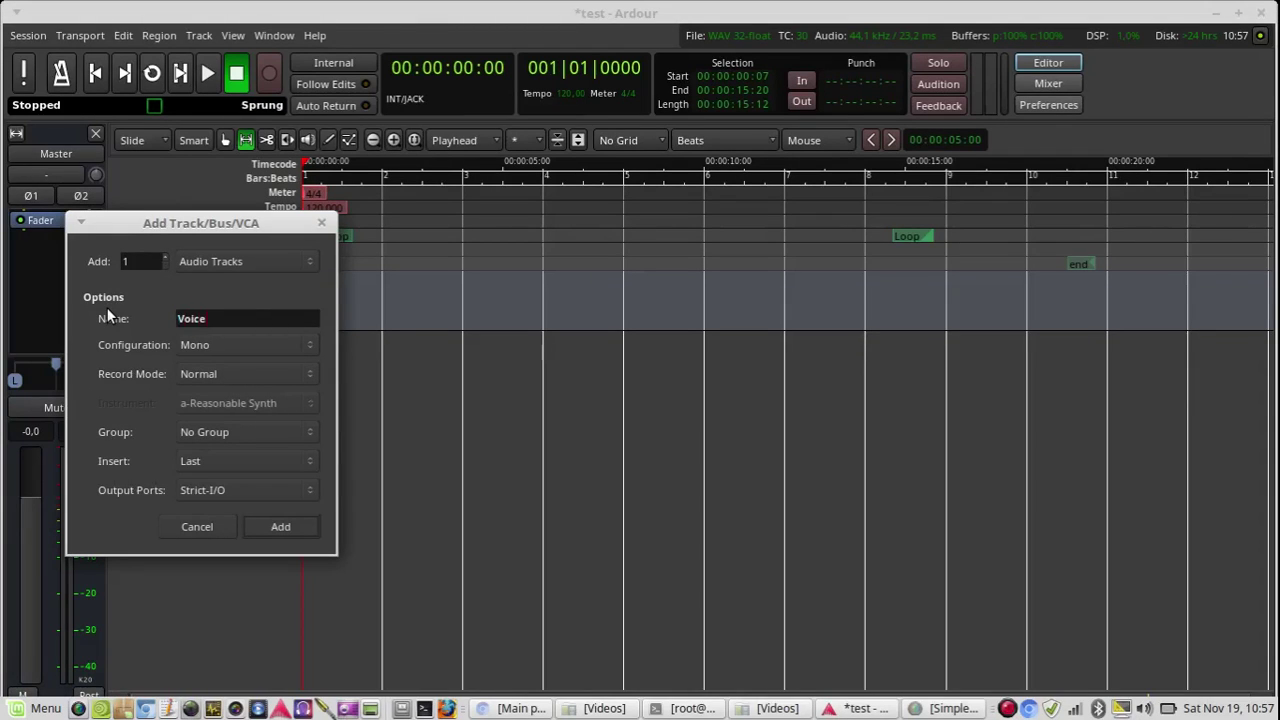
{"action": "left_click", "coordinate": [282, 527]}
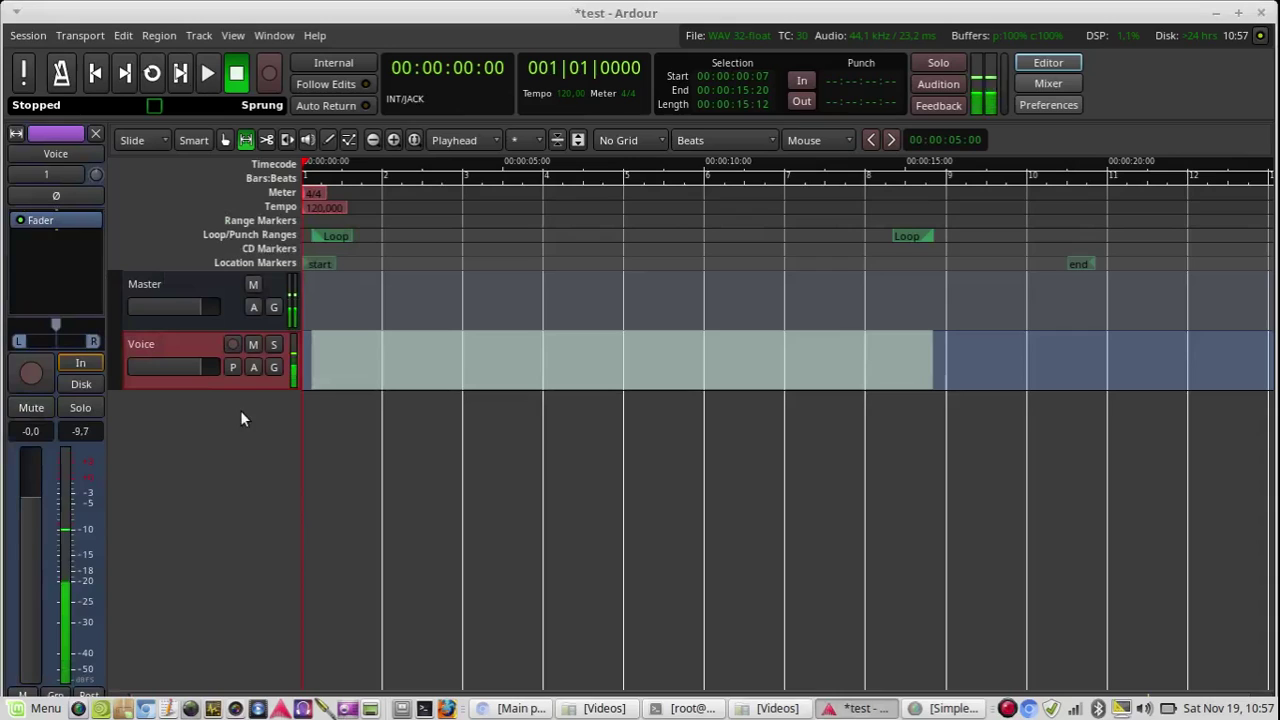
{"action": "left_click", "coordinate": [255, 344]}
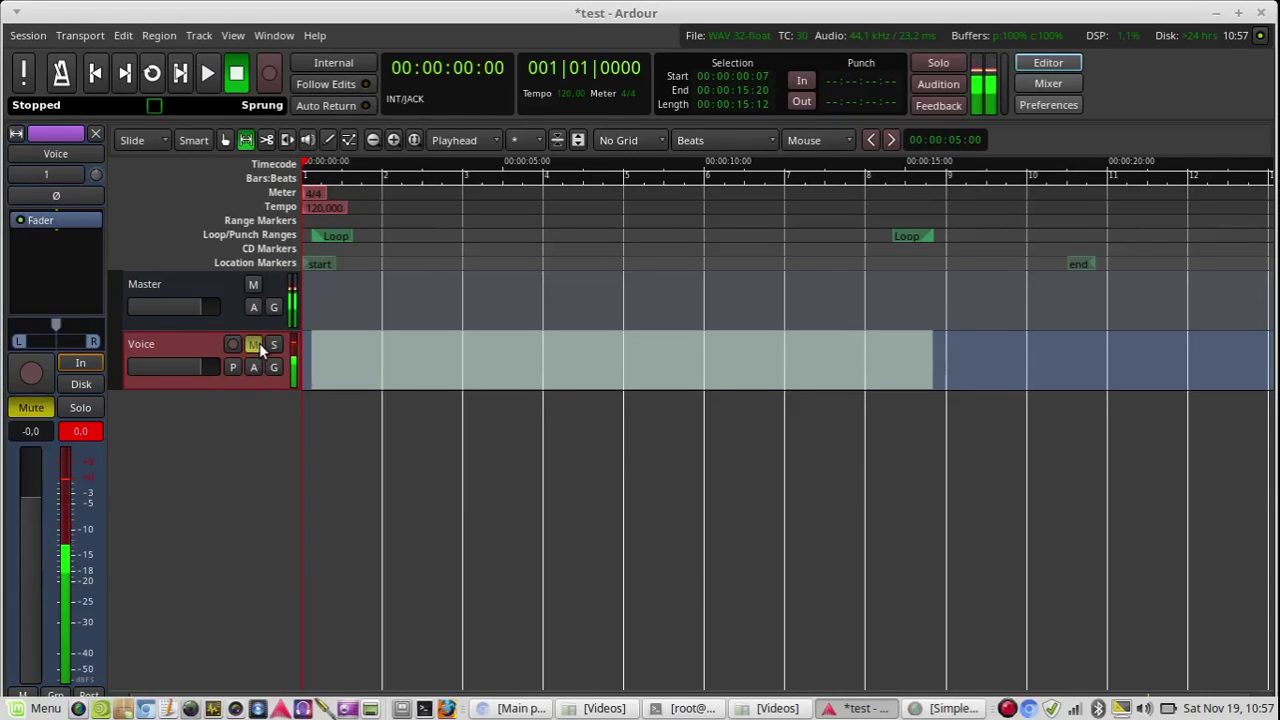
Add a MIDI track named 'carrier'
{"action": "double_click", "coordinate": [203, 398]}
{"action": "left_click", "coordinate": [230, 290]}
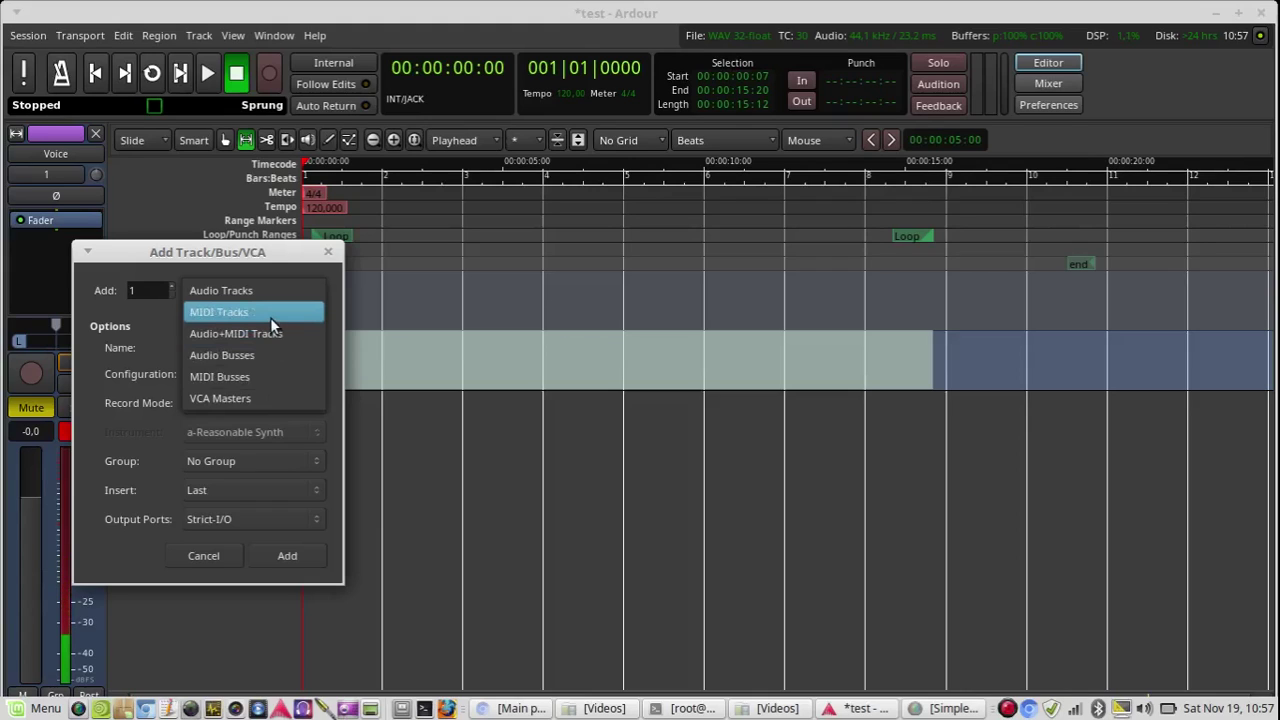
{"action": "left_click", "coordinate": [270, 318]}
{"action": "left_click_drag", "start_coordinate": [245, 347], "coordinate": [133, 347]}
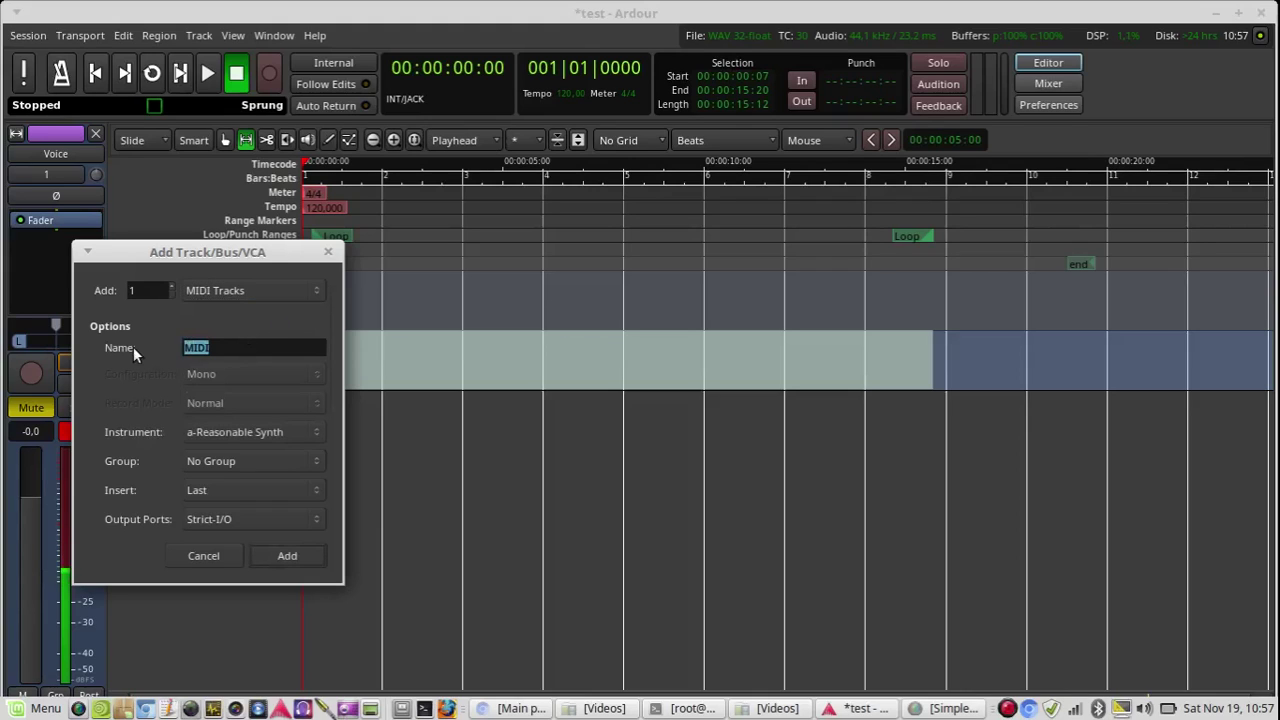
{"action": "type", "text": "carrier"}
{"action": "left_click", "coordinate": [283, 556]}
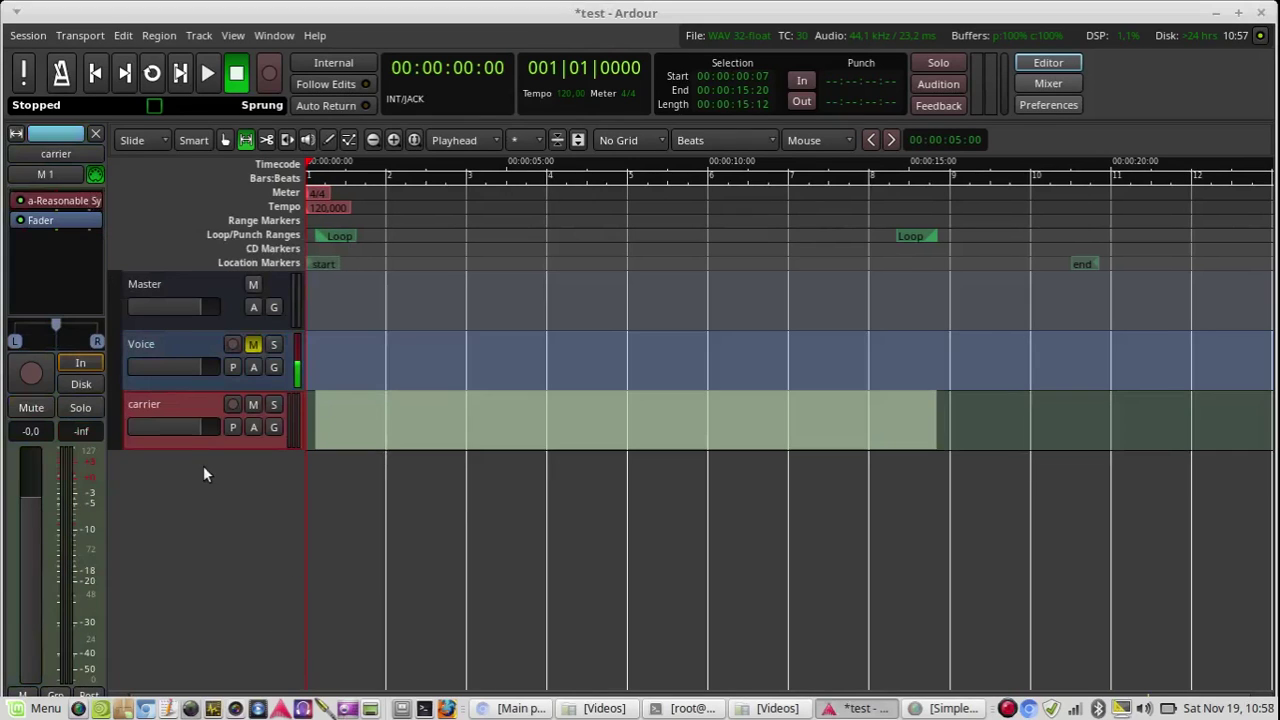
Prepare a new stereo audio track named 'VocProc' in the Add Track dialog
{"action": "double_click", "coordinate": [226, 480]}
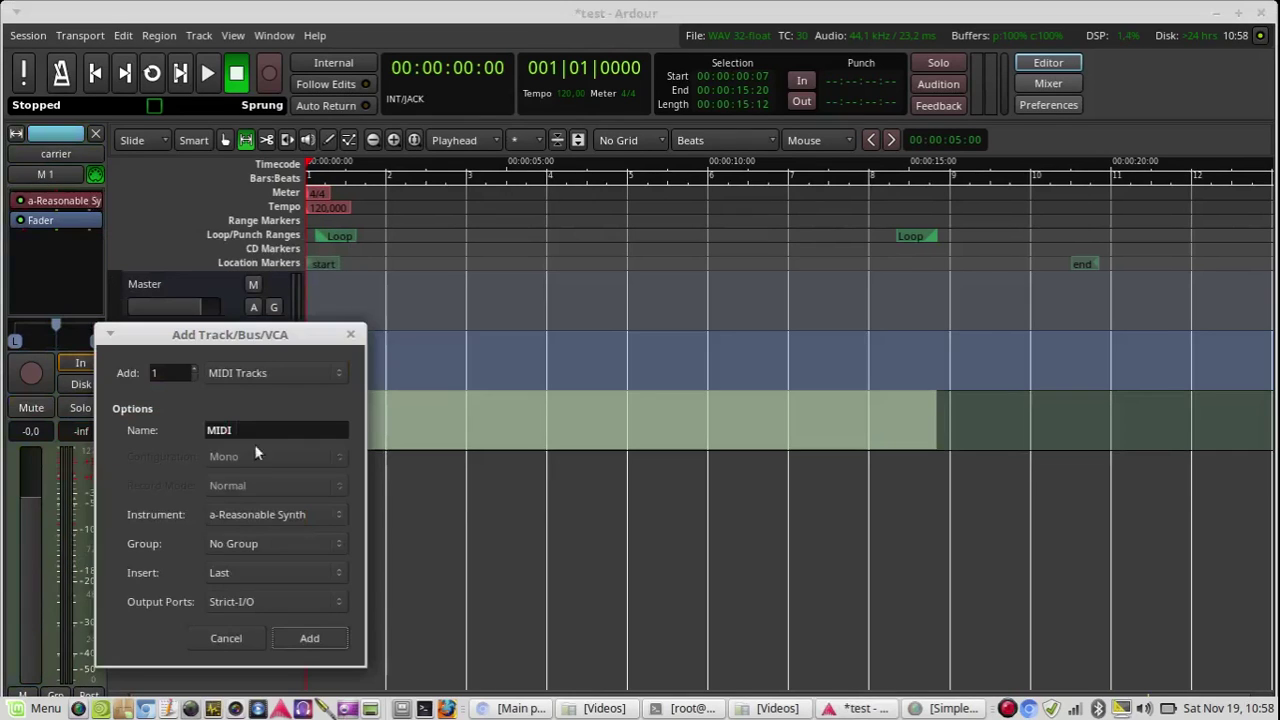
{"action": "left_click", "coordinate": [266, 378]}
{"action": "left_click", "coordinate": [243, 351]}
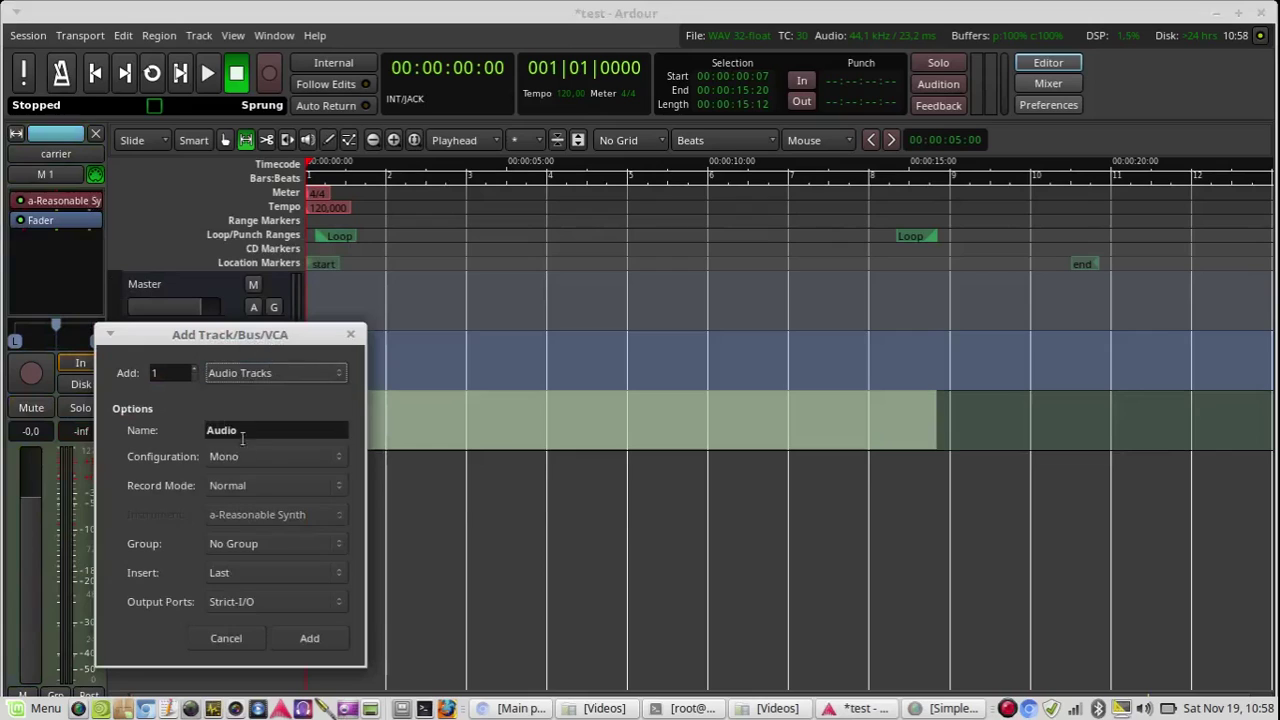
{"action": "left_click", "coordinate": [244, 456]}
{"action": "left_click", "coordinate": [254, 475]}
{"action": "left_click_drag", "start_coordinate": [255, 430], "coordinate": [148, 428]}
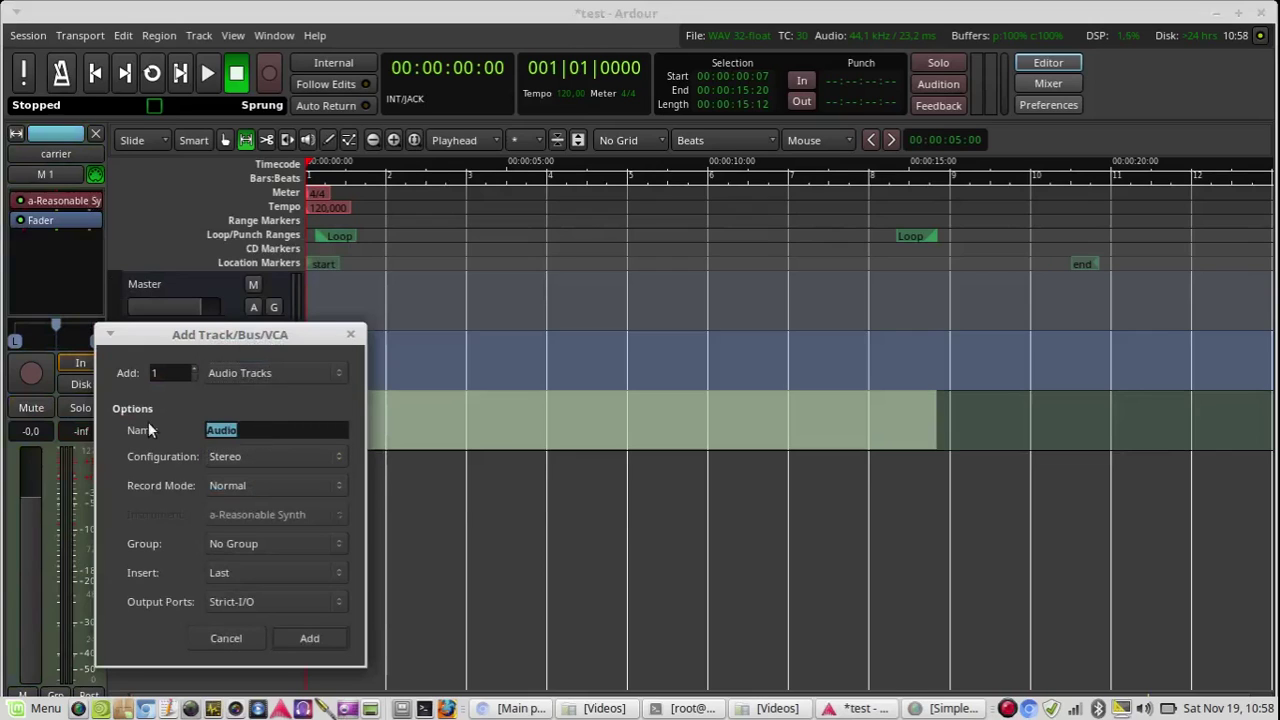
{"action": "type", "text": "VocProc"}
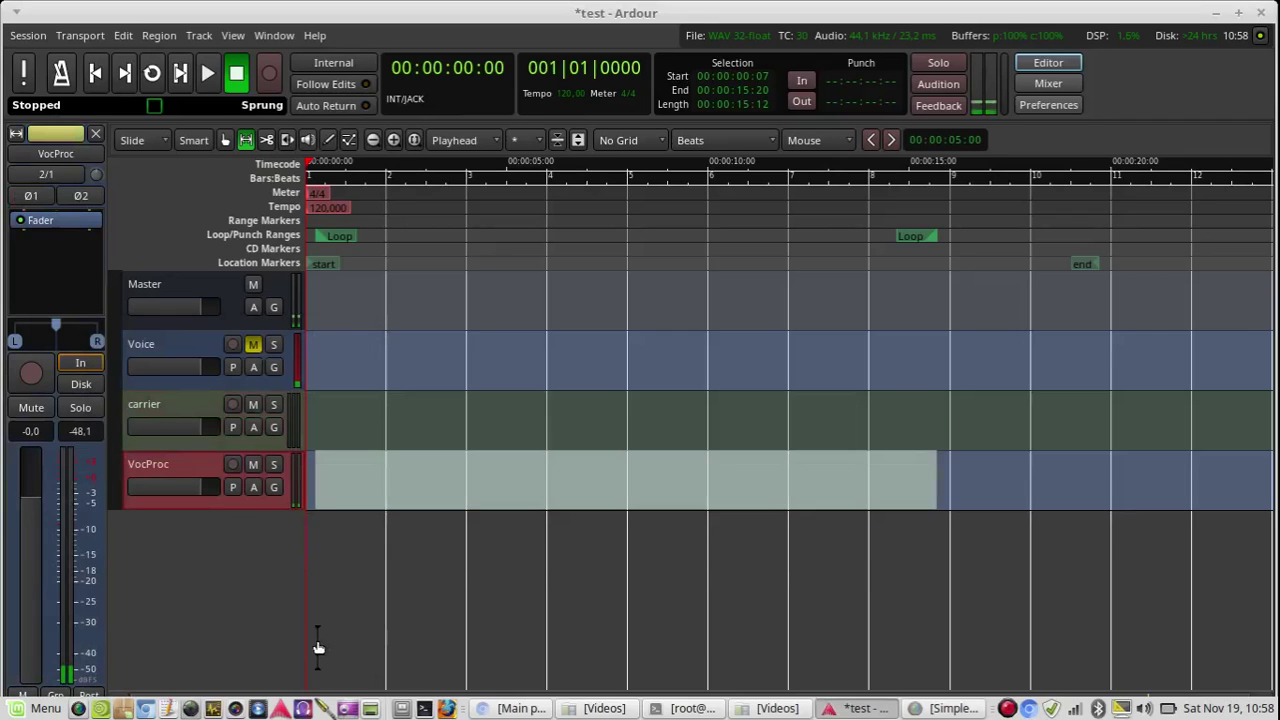
Create the VocProc stereo track and mute it
{"action": "left_click", "coordinate": [310, 638]}
{"action": "left_click", "coordinate": [253, 470]}
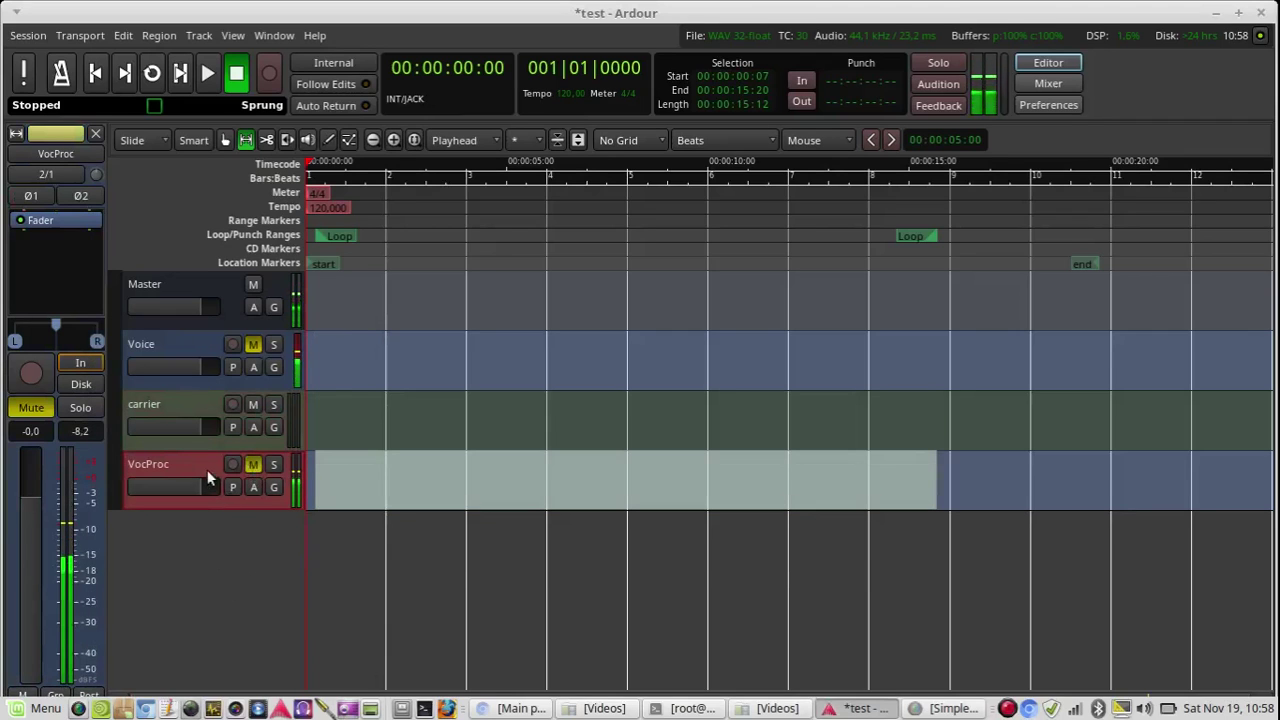
{"action": "right_click", "coordinate": [213, 460]}
{"action": "mouse_move", "coordinate": [293, 234]}
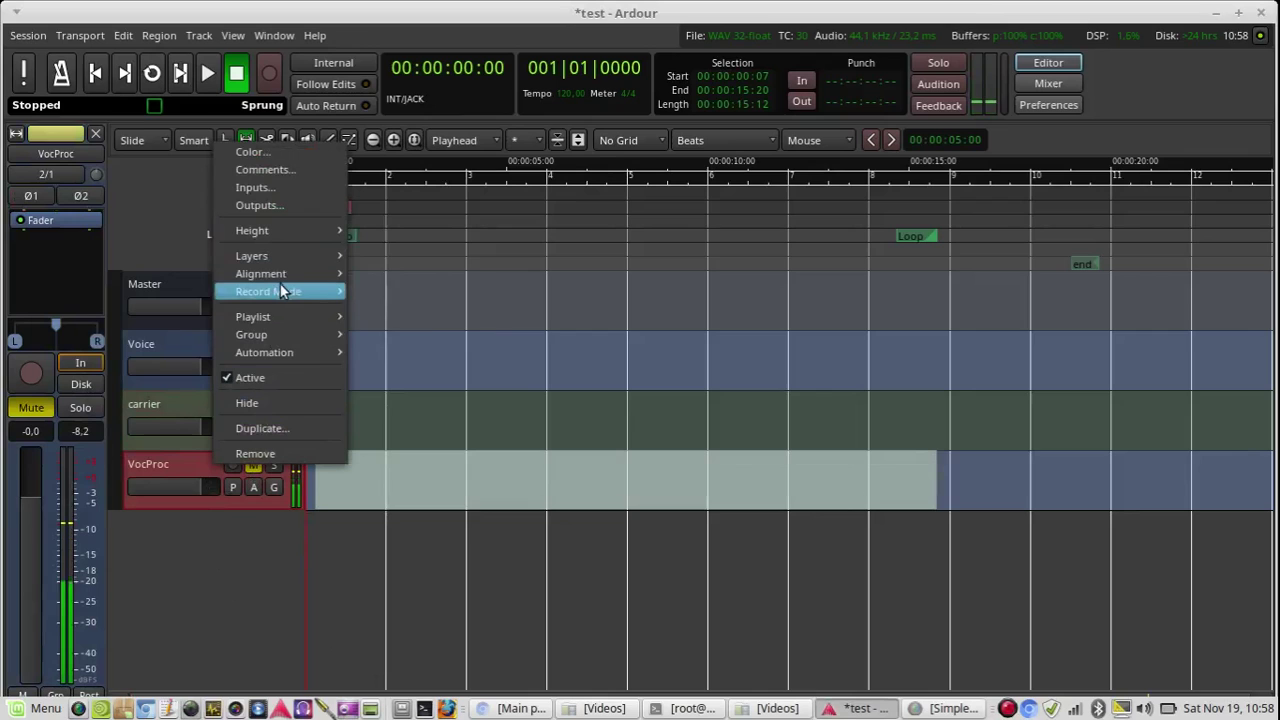
{"action": "left_click", "coordinate": [54, 241]}
In the Plugin Manager, filter for 'voc' and queue the VocProc plugin for VocProc's processor box
{"action": "right_click", "coordinate": [55, 250]}
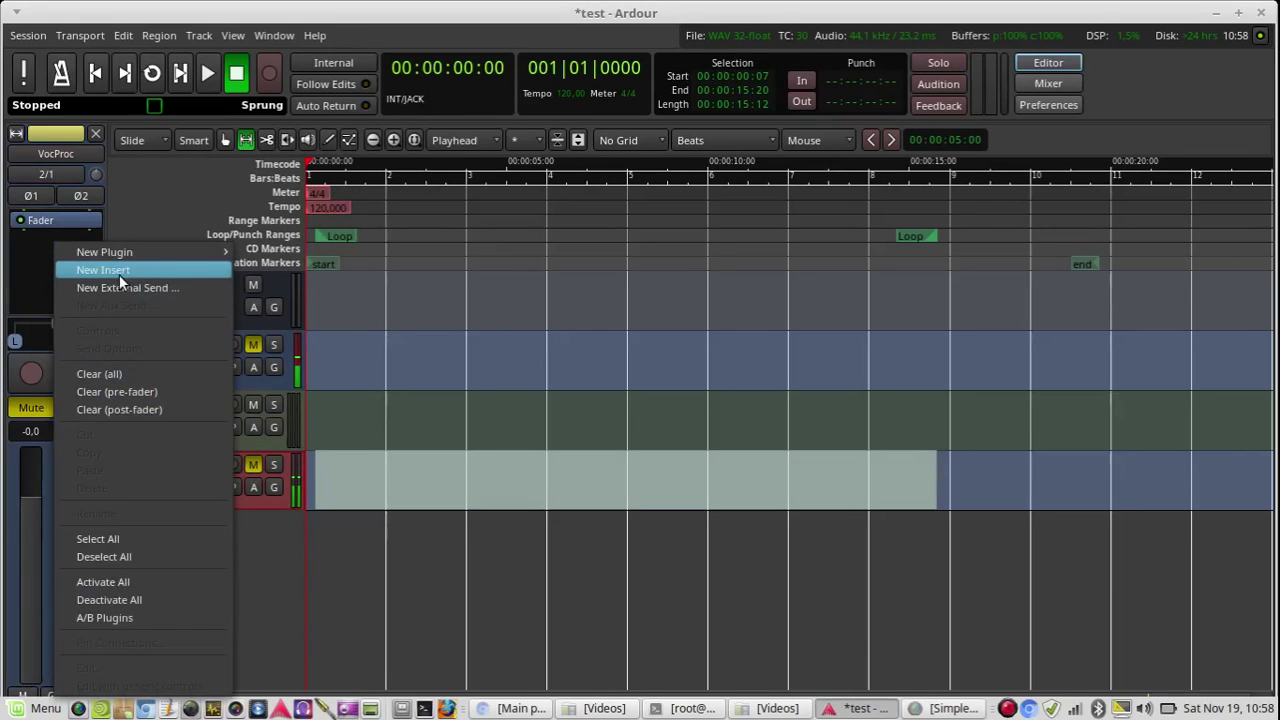
{"action": "mouse_move", "coordinate": [160, 256]}
{"action": "left_click", "coordinate": [285, 271]}
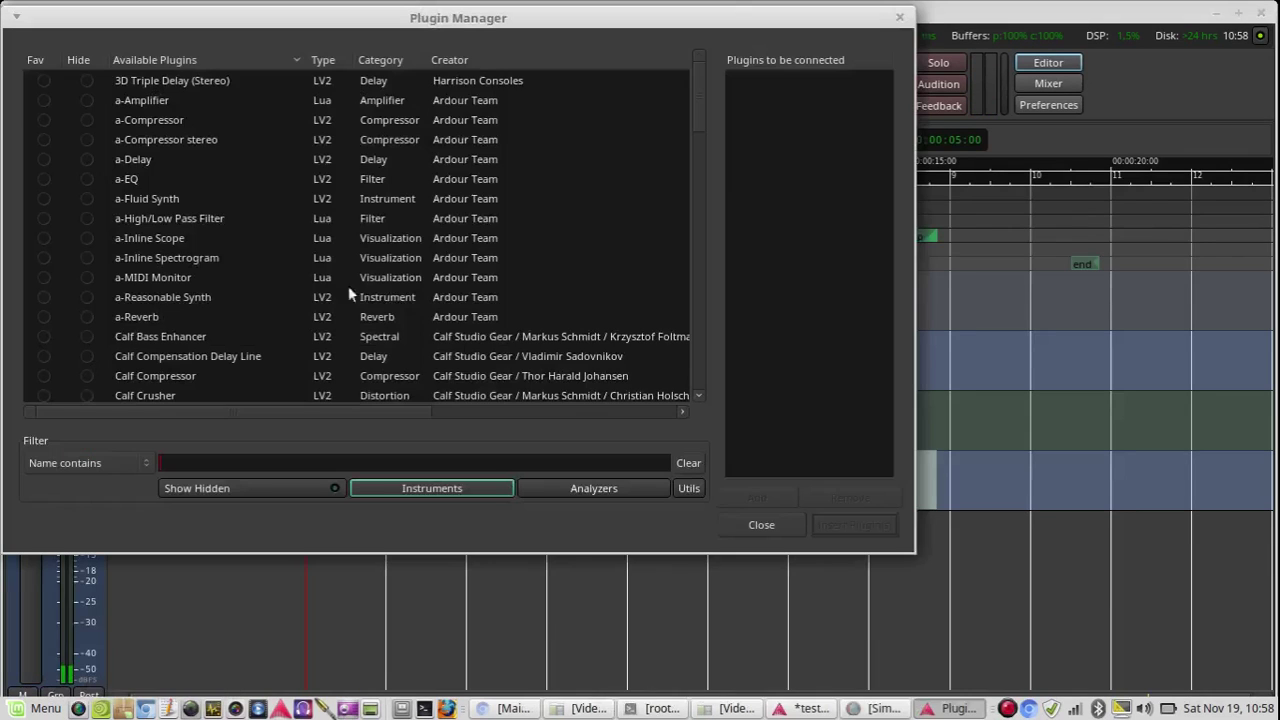
{"action": "type", "text": "voc"}
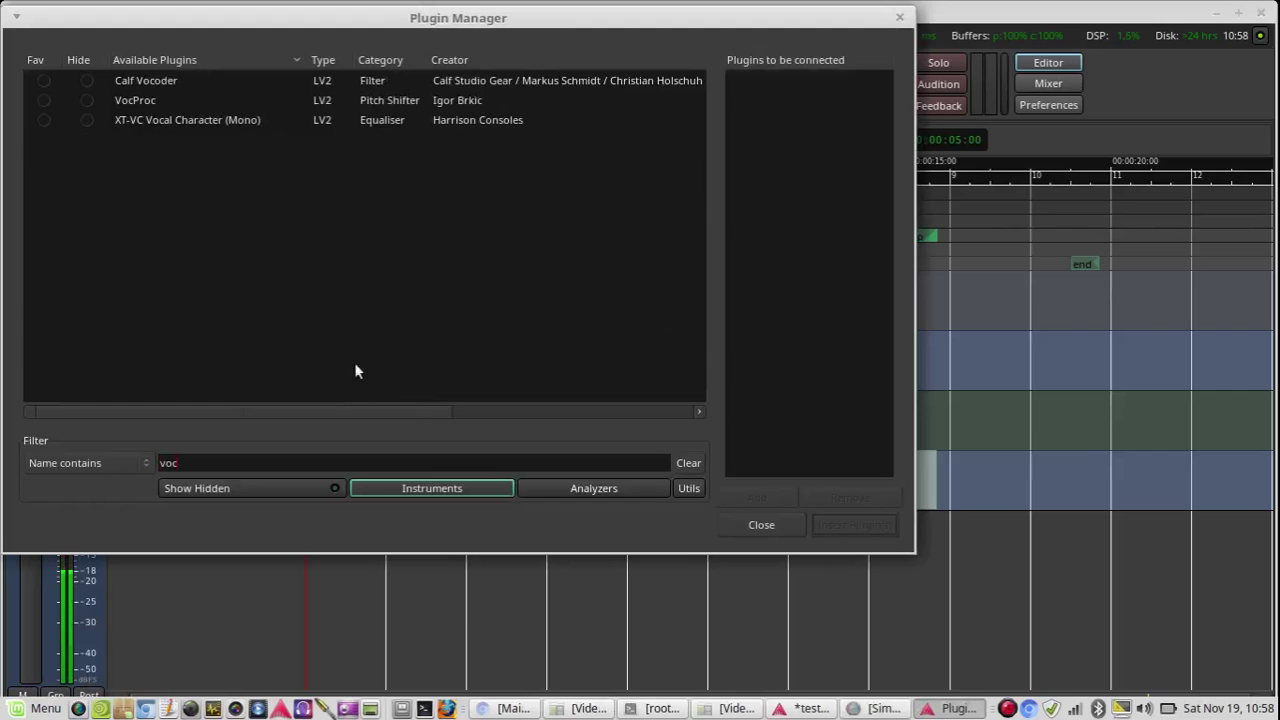
{"action": "left_click", "coordinate": [209, 104]}
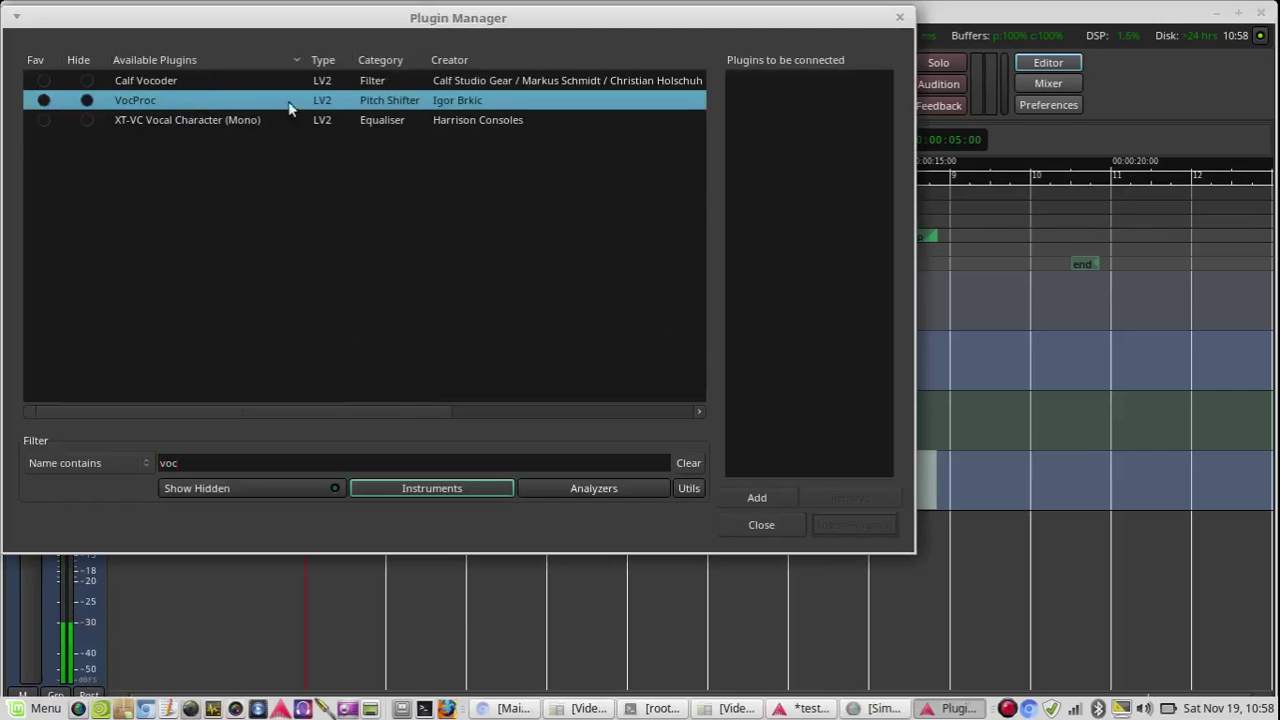
{"action": "double_click", "coordinate": [555, 100]}
Insert VocProc, enable its formant section in Vocoder mode, and unmute the VocProc and Voice tracks
{"action": "left_click", "coordinate": [862, 525]}
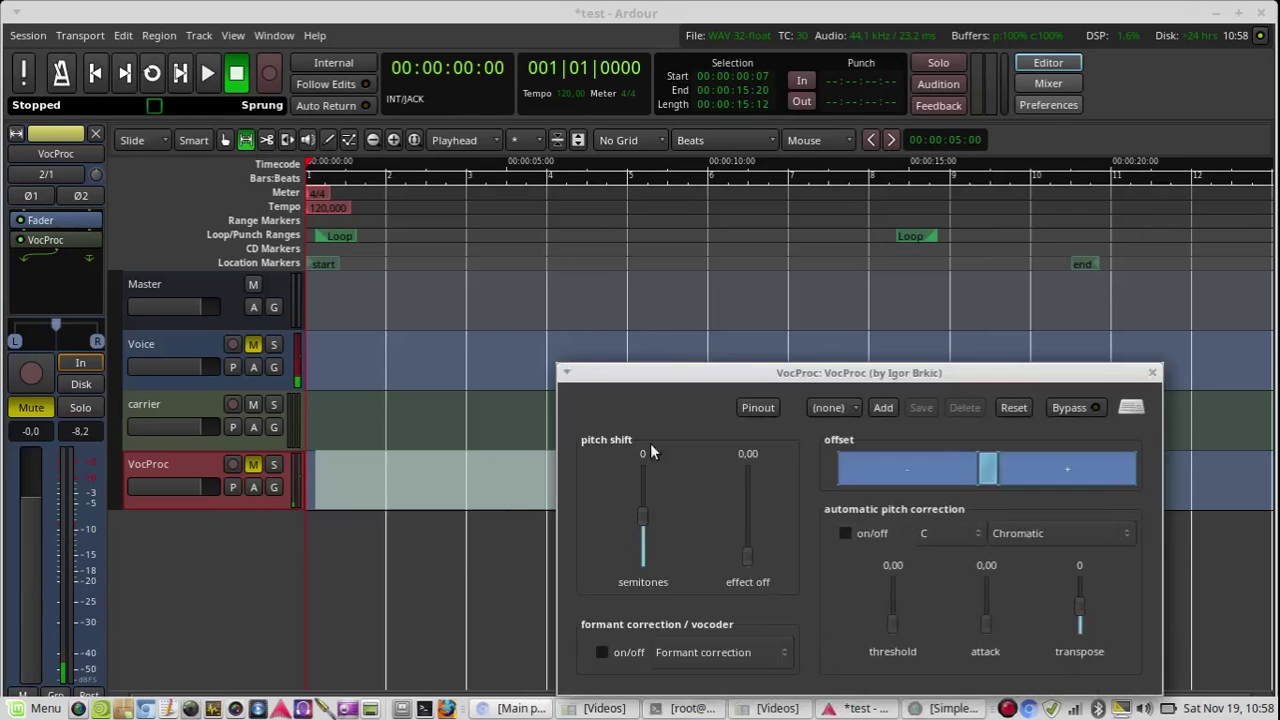
{"action": "left_click_drag", "start_coordinate": [693, 383], "coordinate": [689, 183]}
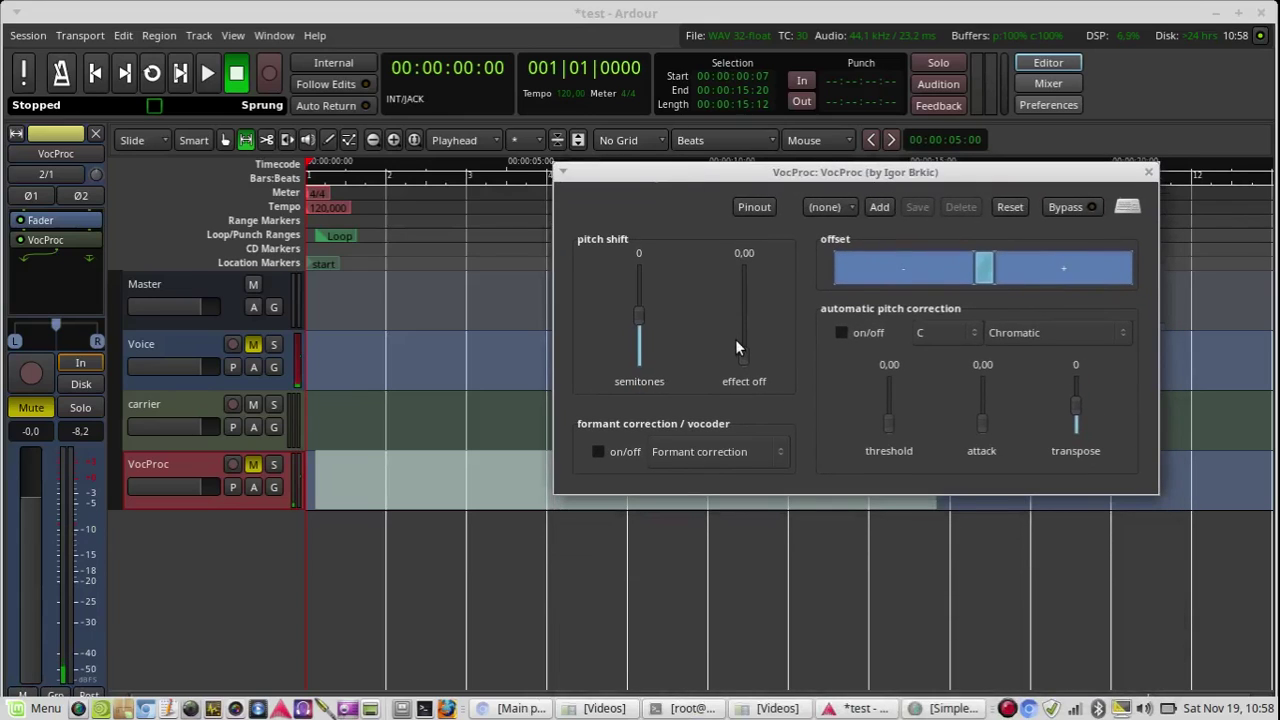
{"action": "left_click", "coordinate": [694, 454]}
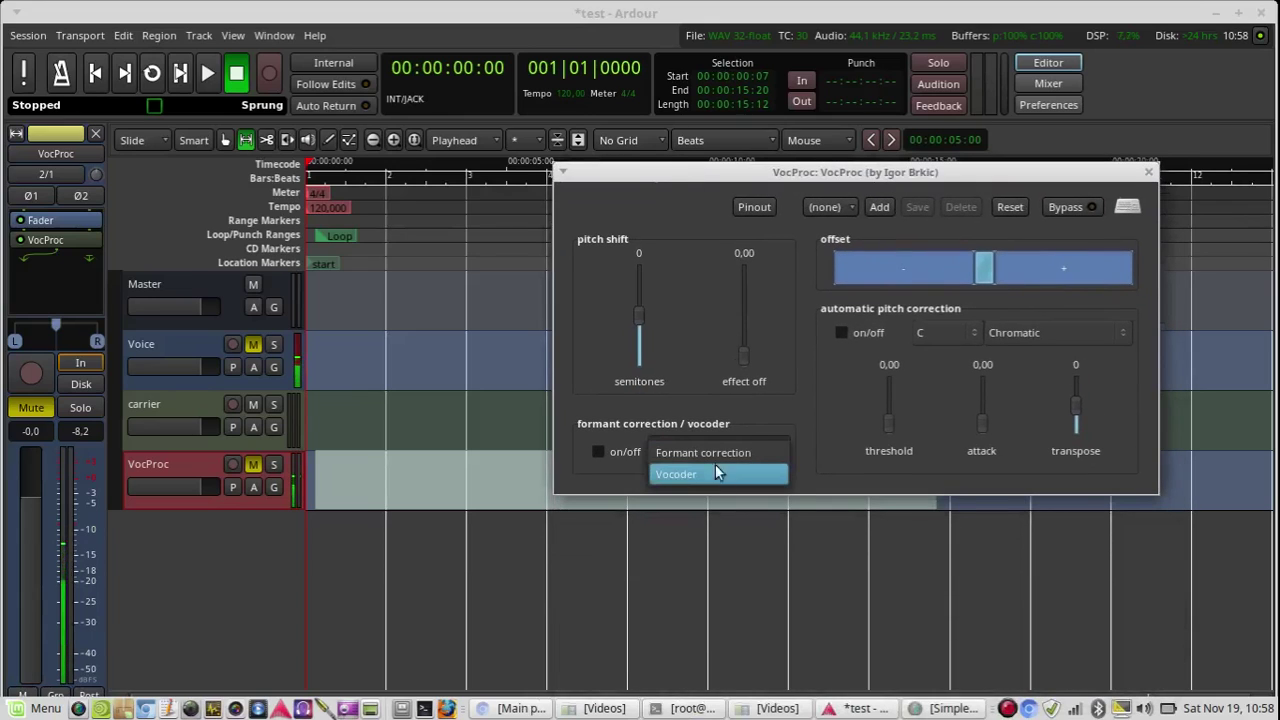
{"action": "left_click", "coordinate": [711, 470]}
{"action": "left_click", "coordinate": [630, 456]}
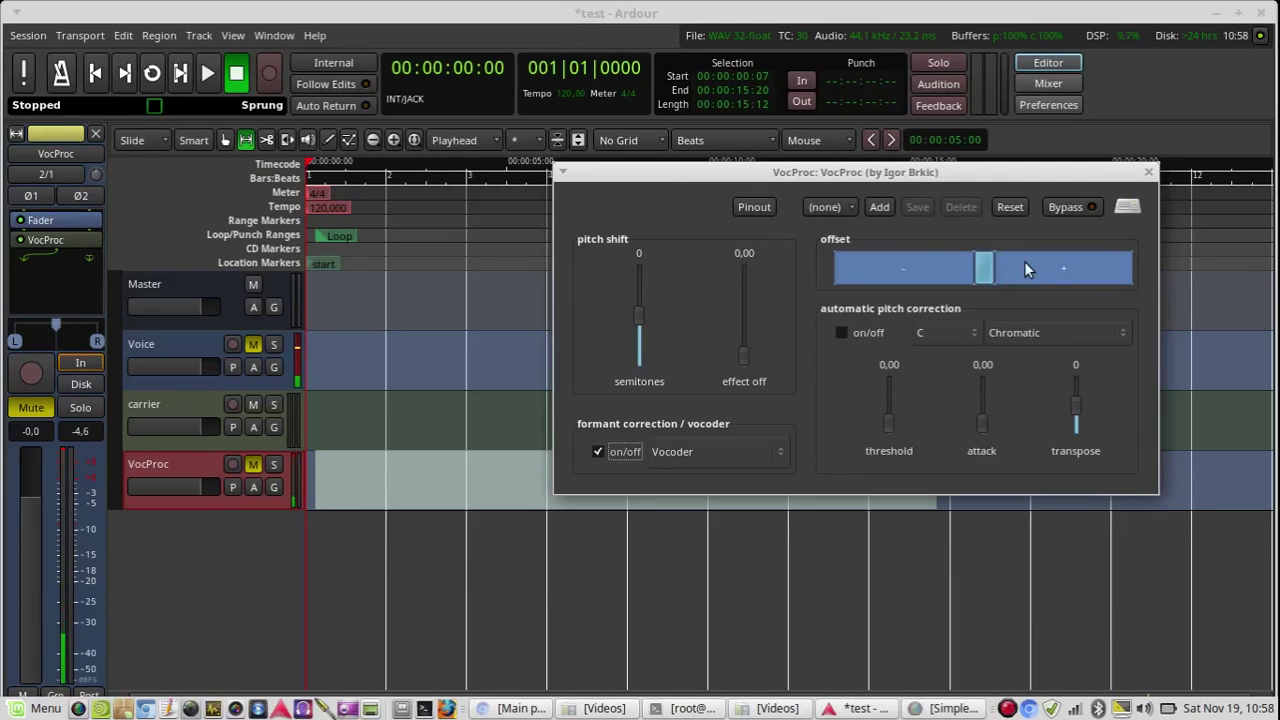
{"action": "left_click", "coordinate": [253, 464]}
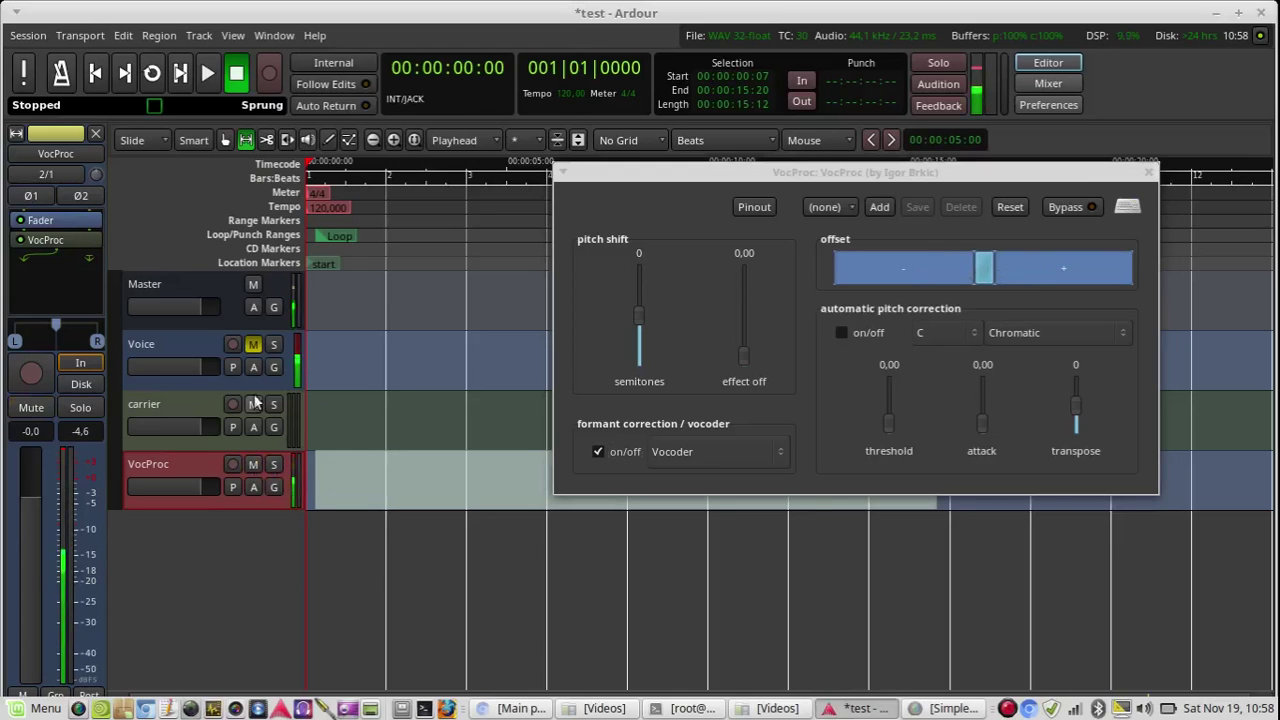
{"action": "left_click", "coordinate": [253, 344]}
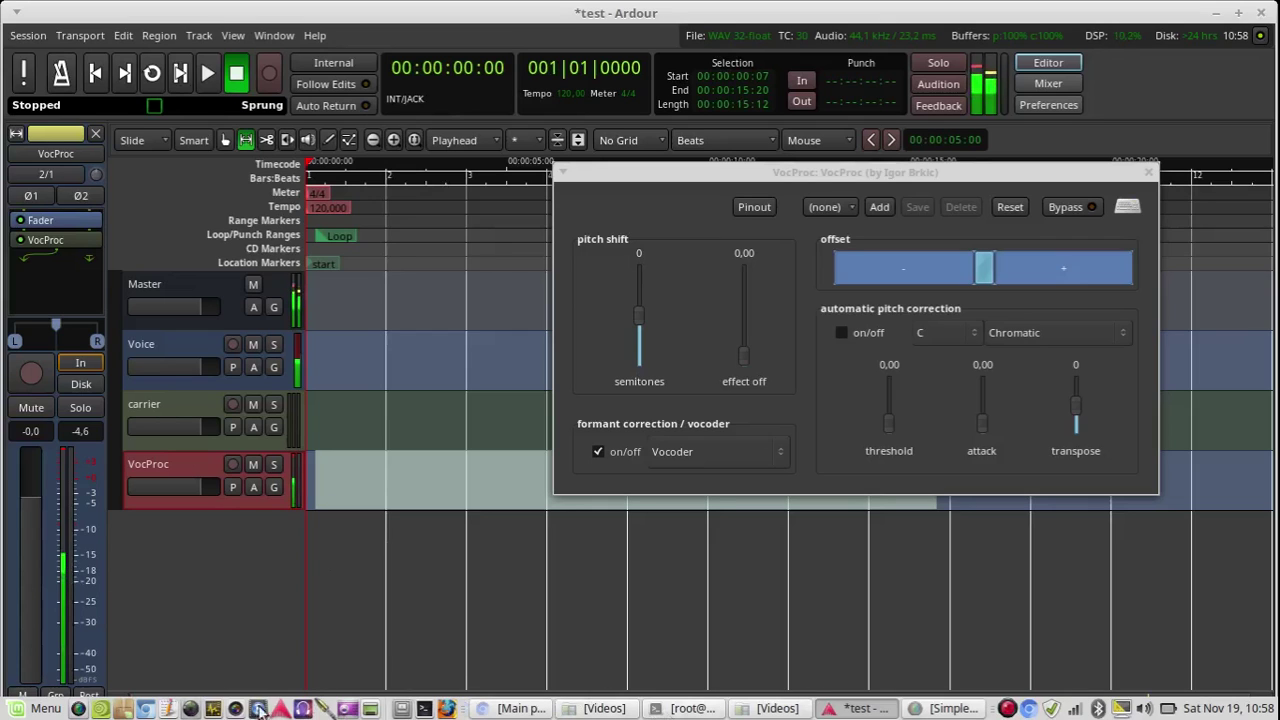
Open QjackCtl's Connections window and expand the system, Ardour and screen recorder port lists
{"action": "left_click", "coordinate": [323, 708]}
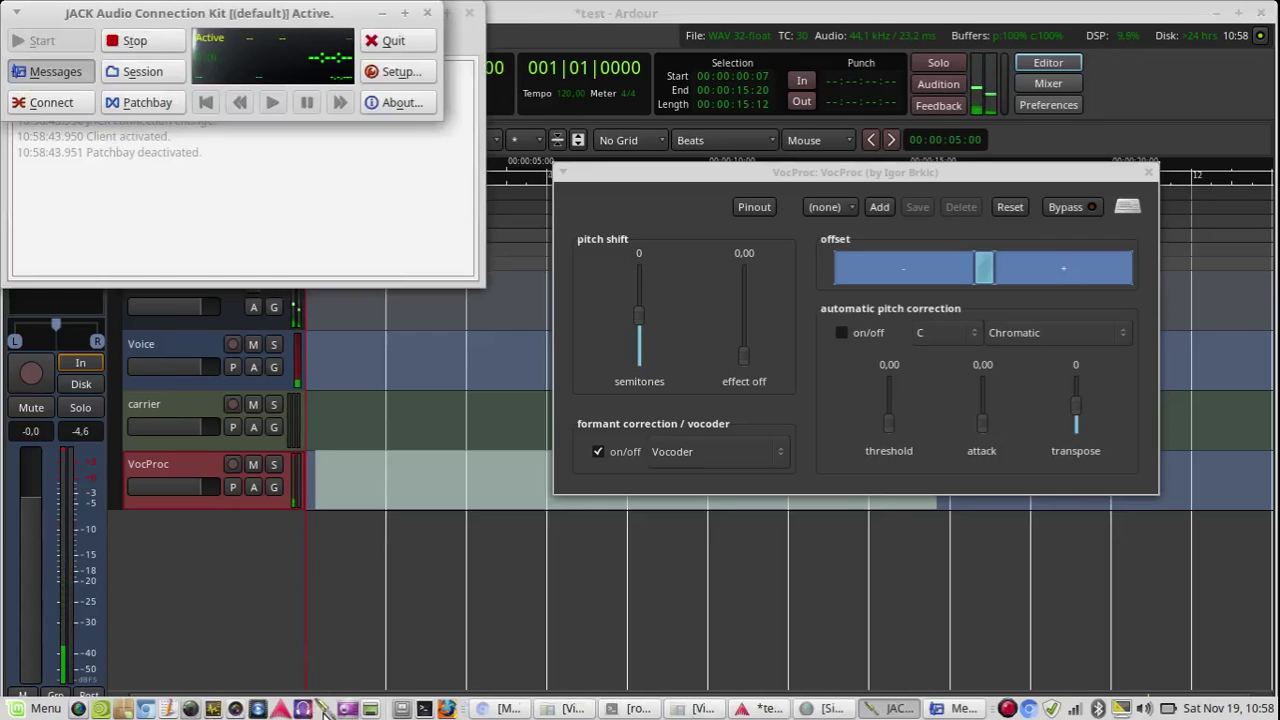
{"action": "left_click", "coordinate": [52, 106]}
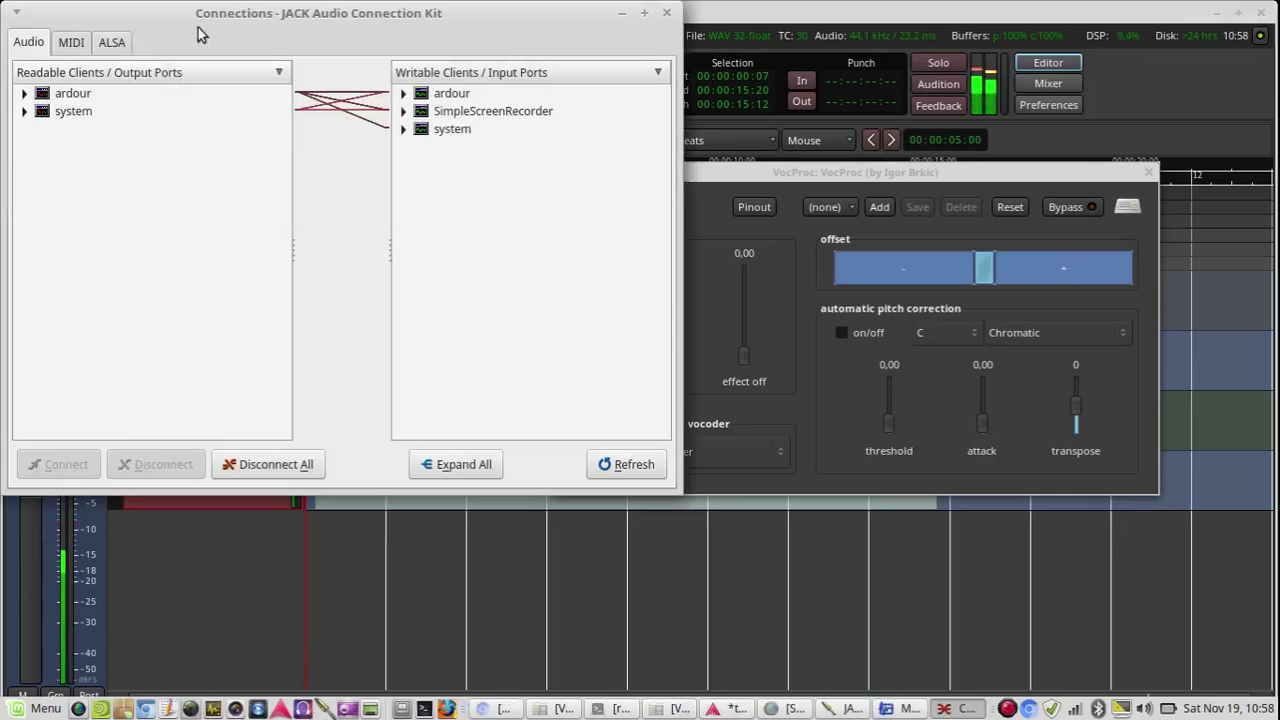
{"action": "left_click_drag", "start_coordinate": [412, 22], "coordinate": [849, 152]}
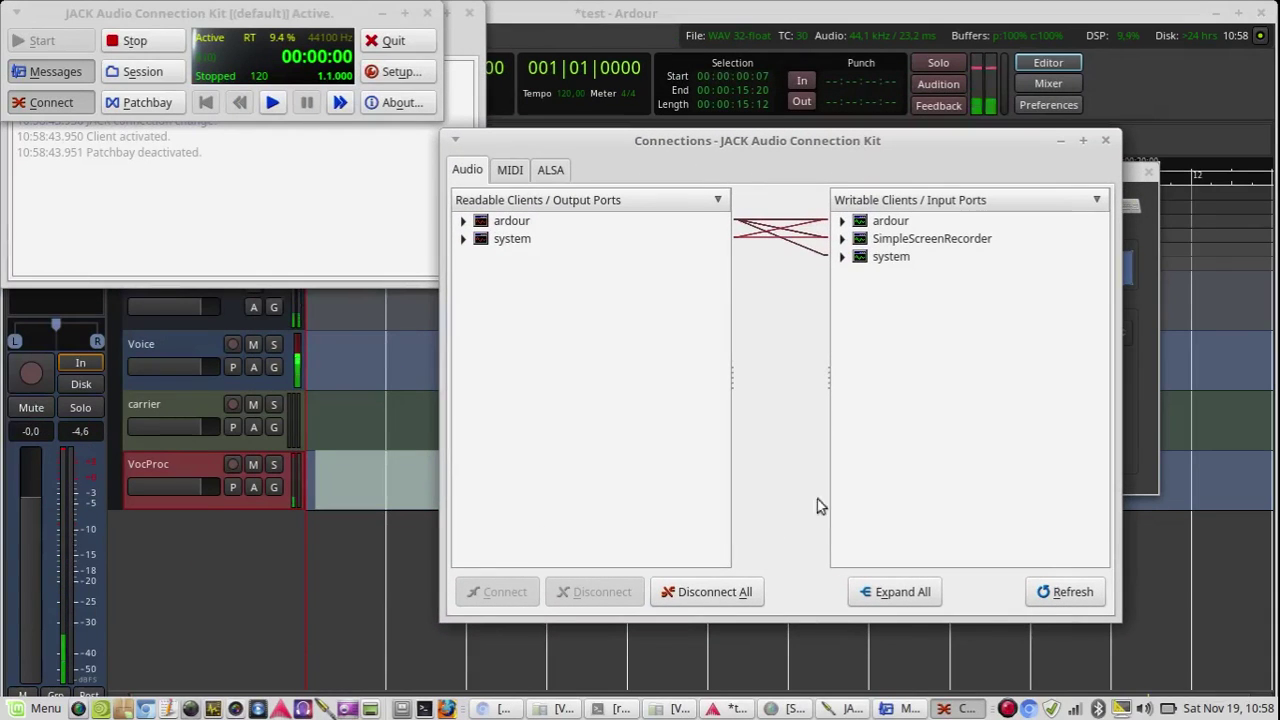
{"action": "left_click", "coordinate": [463, 240]}
{"action": "left_click", "coordinate": [463, 221]}
{"action": "left_click", "coordinate": [842, 256]}
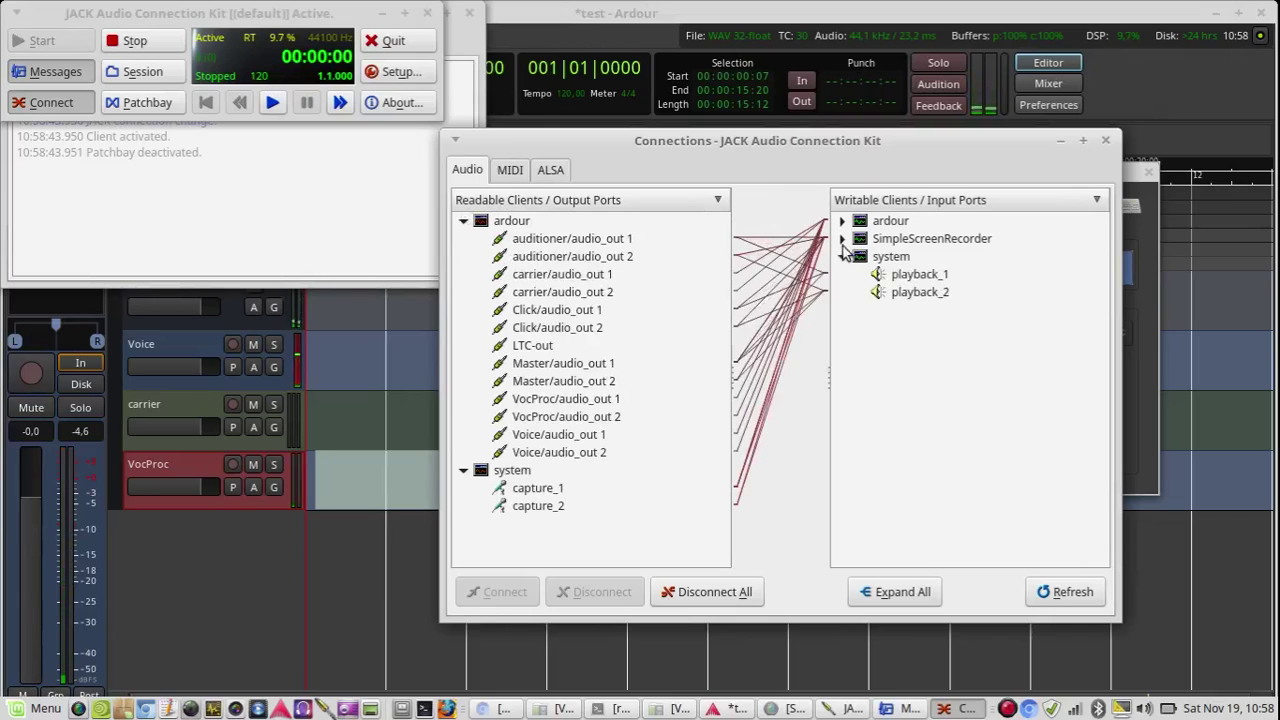
{"action": "left_click", "coordinate": [841, 239]}
{"action": "left_click", "coordinate": [842, 221]}
Disconnect all, then connect capture_1 to Voice/audio_in 1 and SimpleScreenRecorder in_1
{"action": "left_click", "coordinate": [698, 594]}
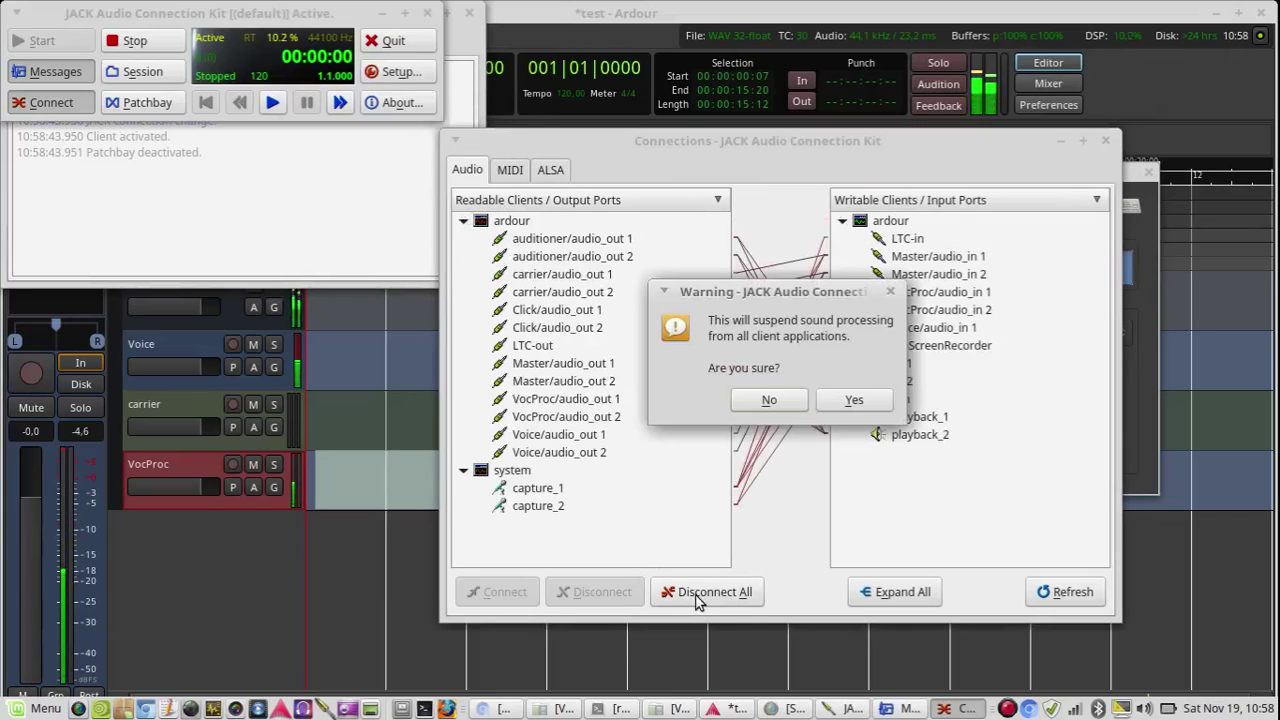
{"action": "left_click", "coordinate": [854, 399]}
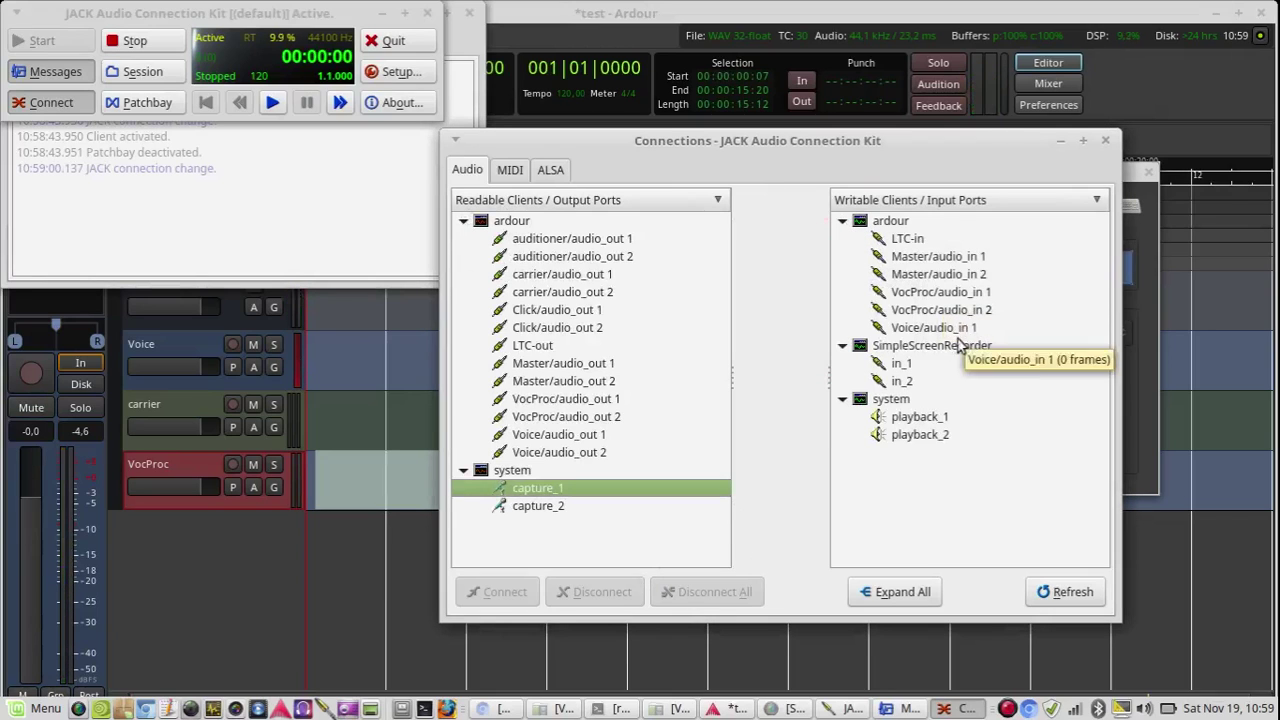
{"action": "left_click", "coordinate": [935, 328]}
{"action": "left_click", "coordinate": [500, 592]}
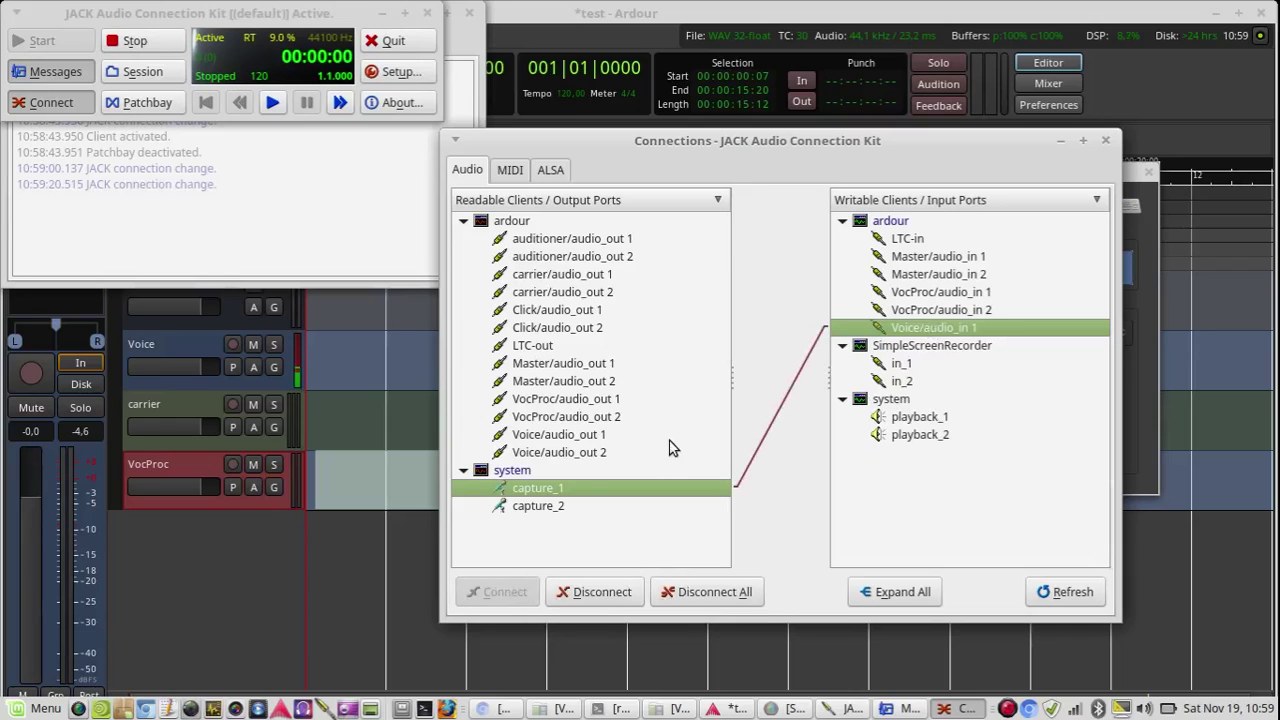
{"action": "left_click", "coordinate": [900, 363]}
{"action": "left_click", "coordinate": [500, 592]}
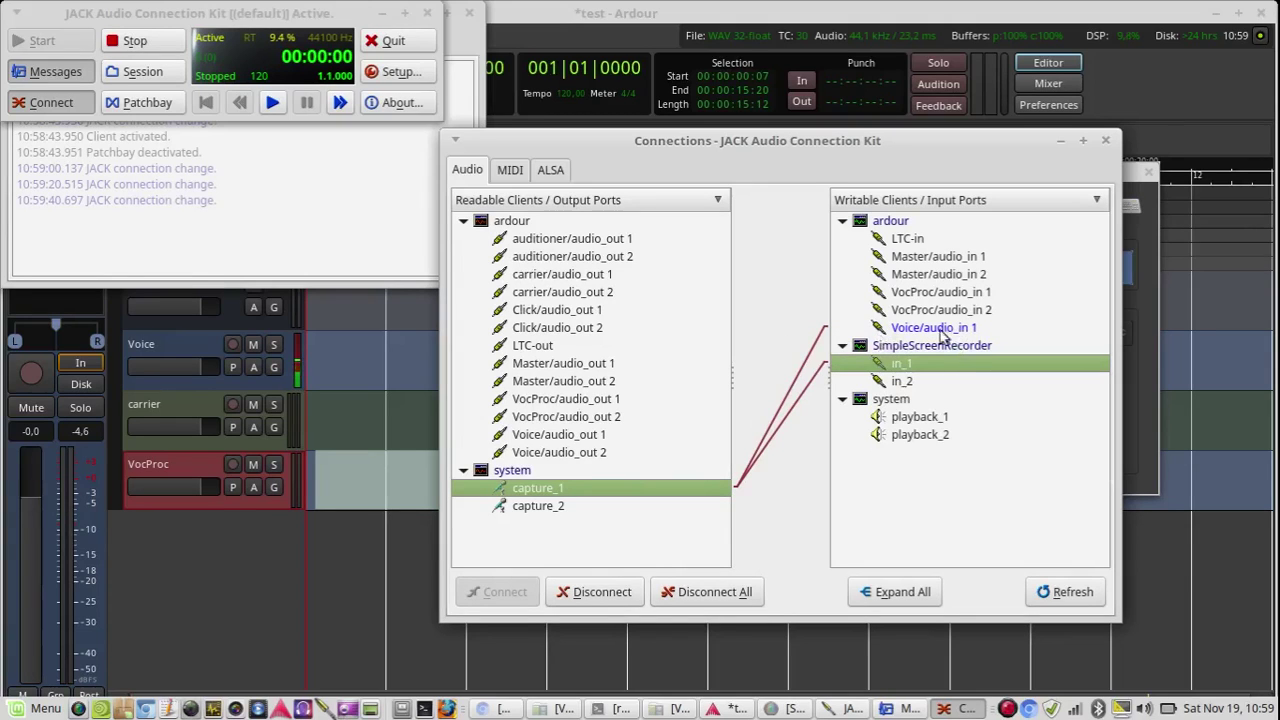
Connect carrier/audio_out 1 to VocProc/audio_in 2 and Voice/audio_out 1 to VocProc/audio_in 1
{"action": "key", "text": "Up"}
{"action": "key", "text": "Up"}
{"action": "key", "text": "Up"}
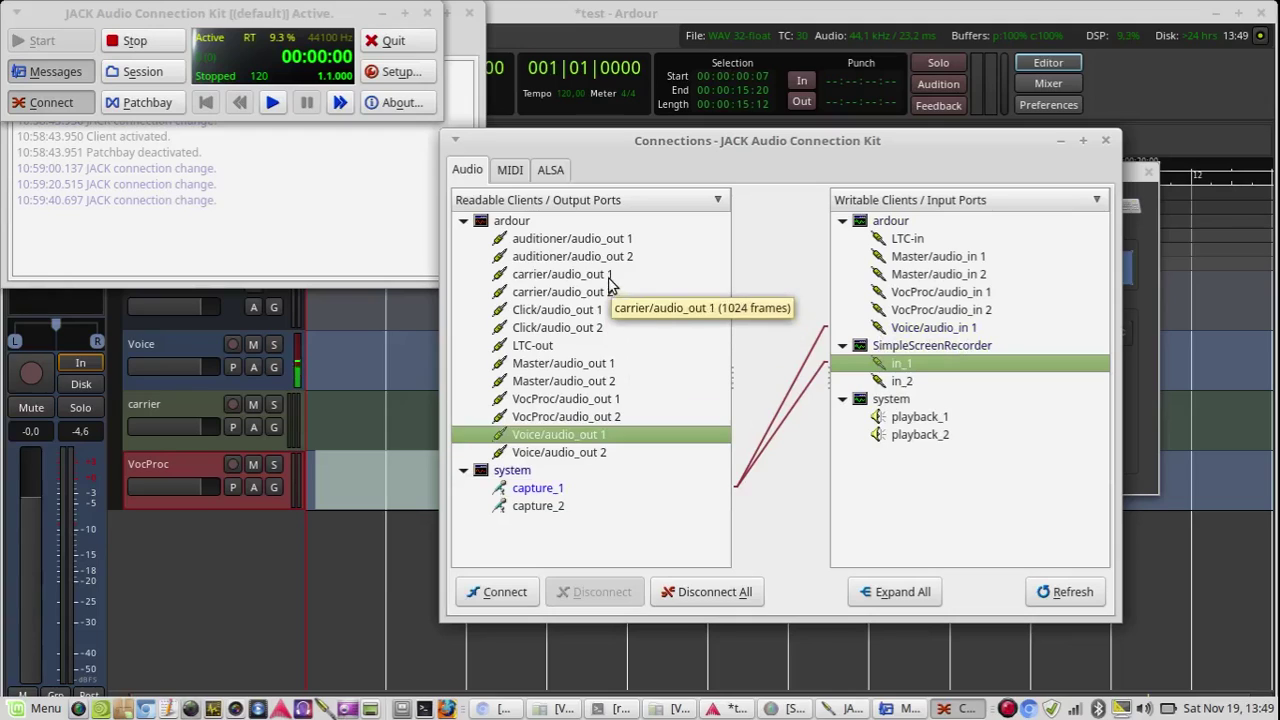
{"action": "left_click", "coordinate": [607, 277]}
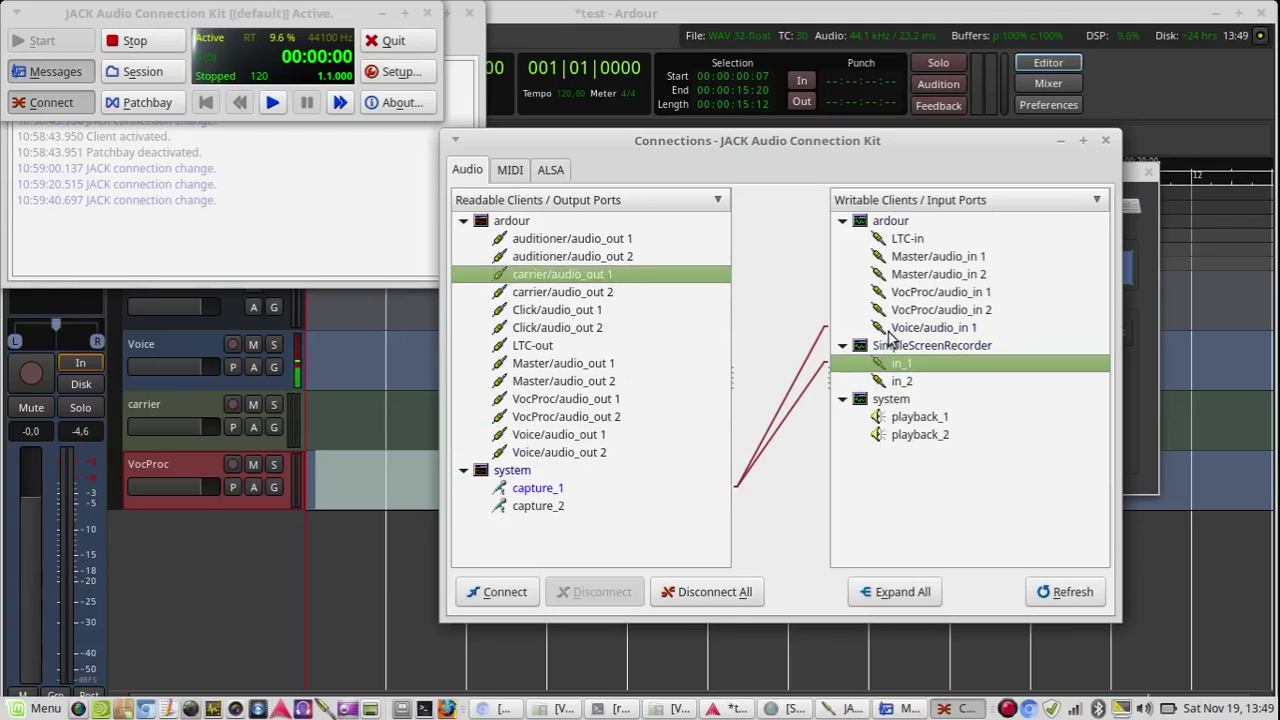
{"action": "left_click", "coordinate": [900, 311]}
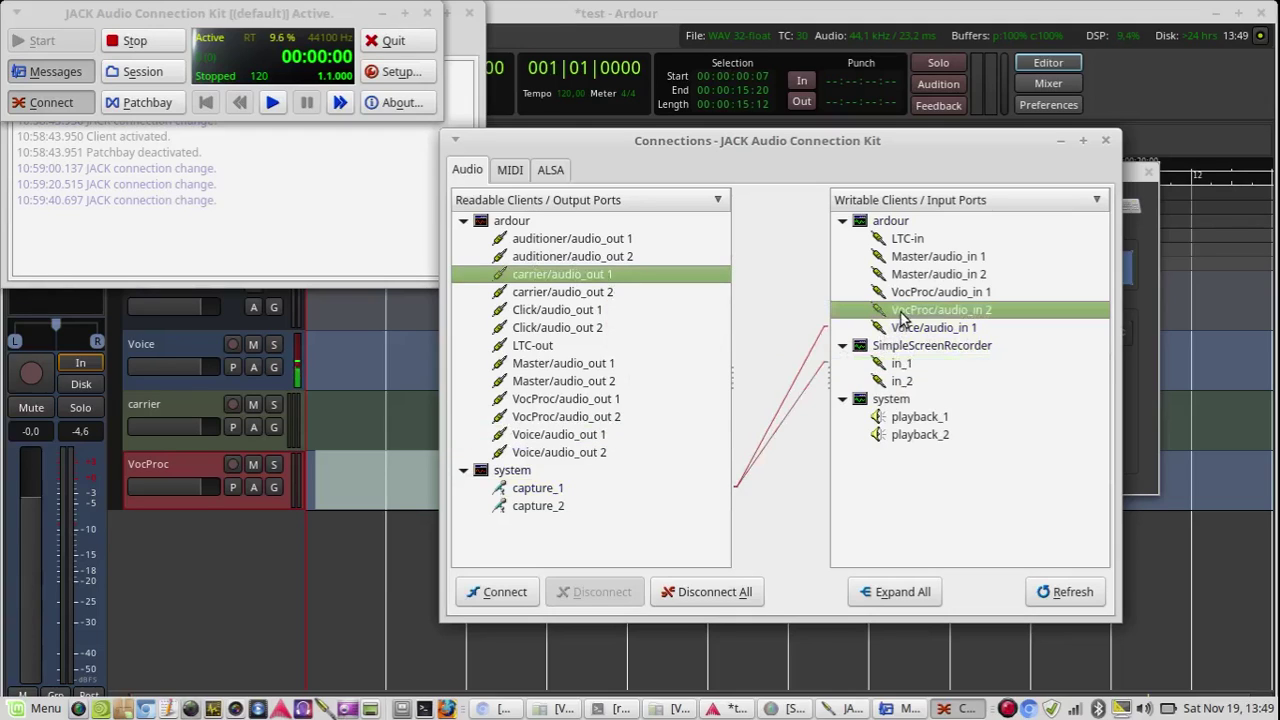
{"action": "left_click", "coordinate": [505, 591]}
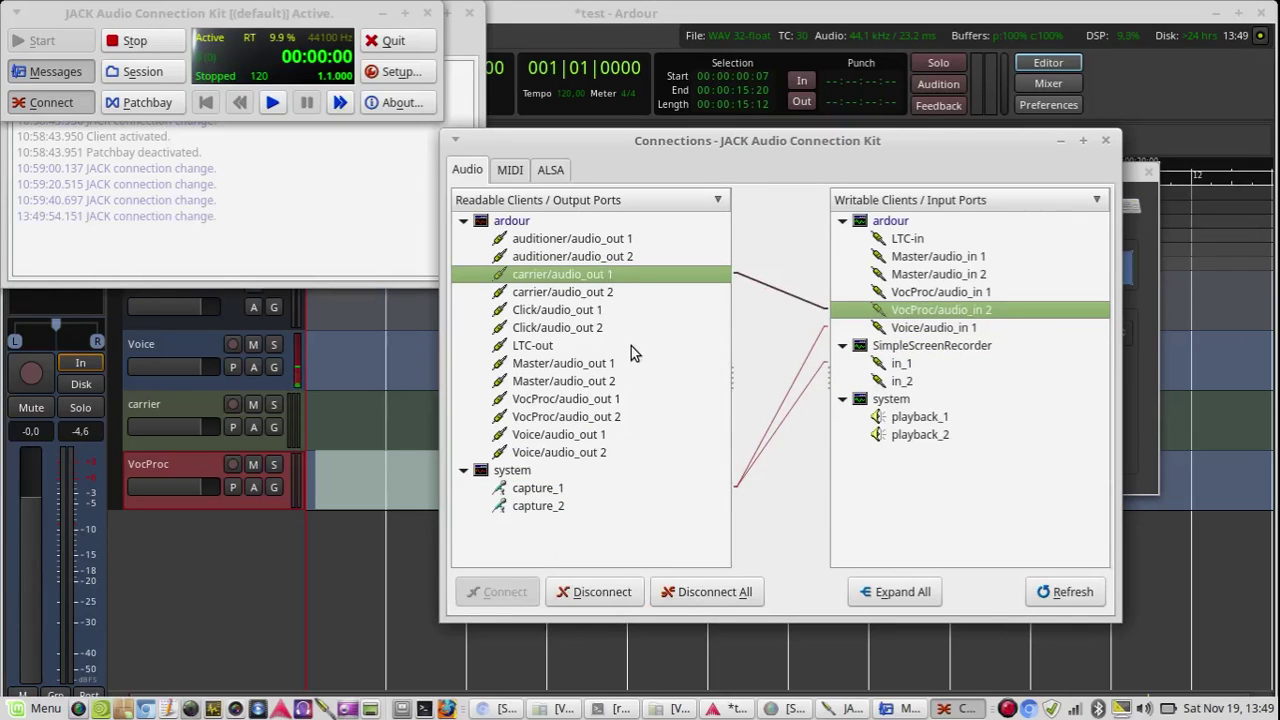
{"action": "left_click", "coordinate": [616, 434]}
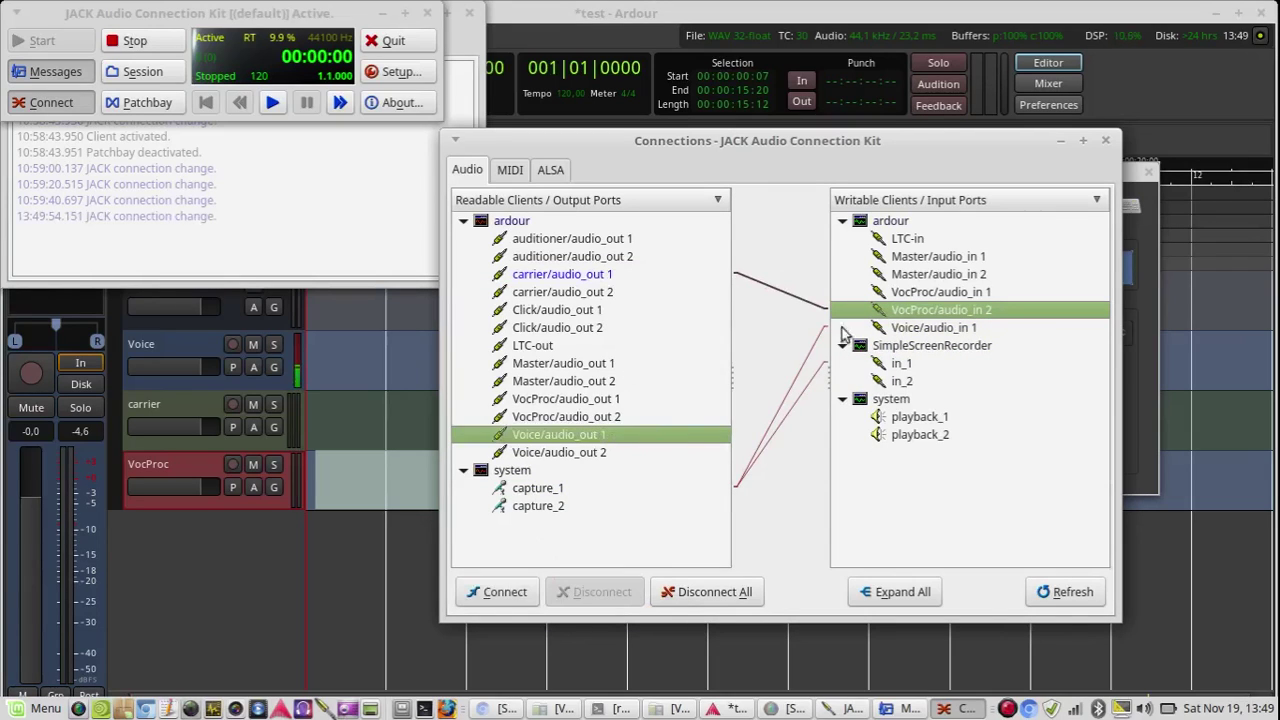
{"action": "left_click", "coordinate": [946, 292]}
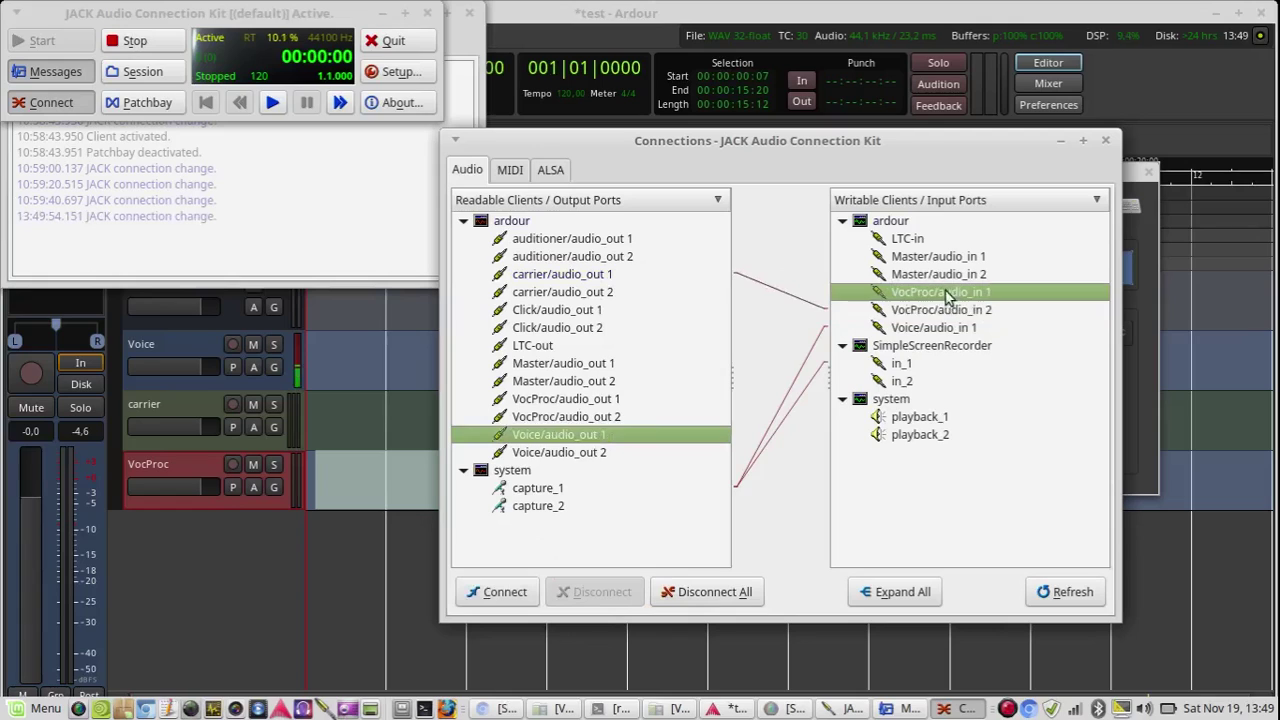
{"action": "left_click", "coordinate": [505, 591]}
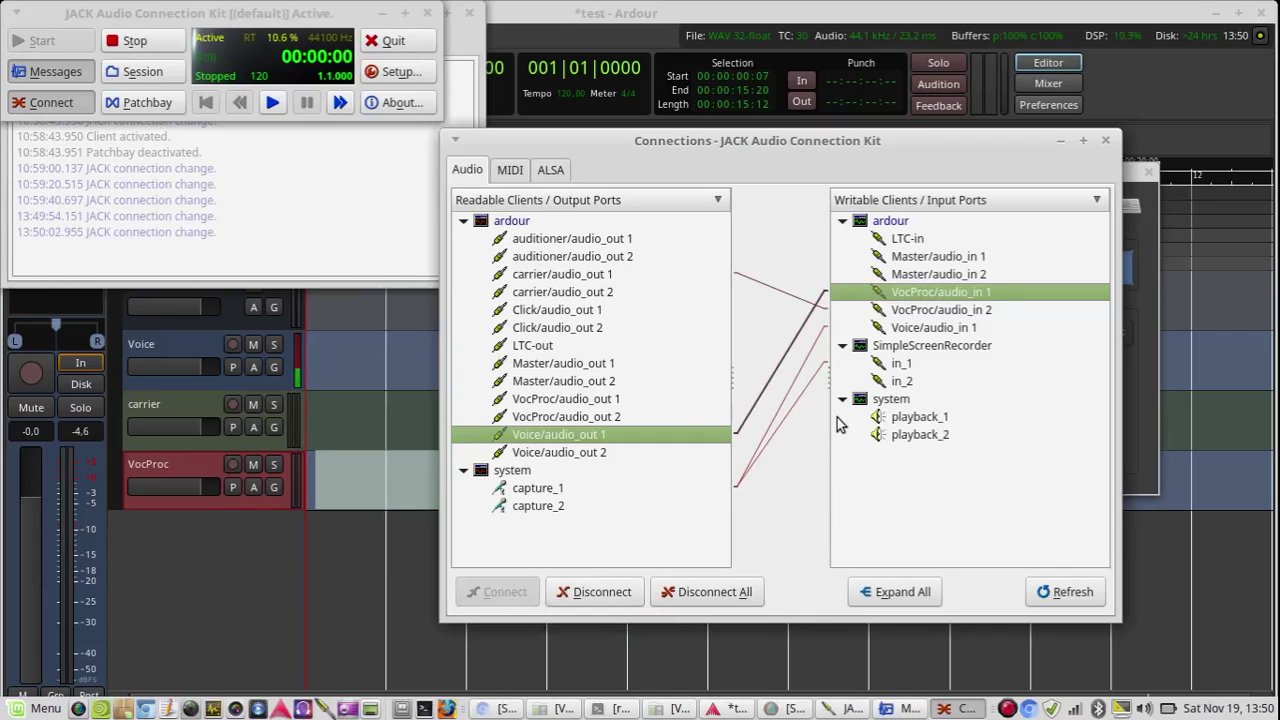
Connect VocProc/audio_out 1 and 2 to system playback_1 and playback_2
{"action": "left_click", "coordinate": [605, 400]}
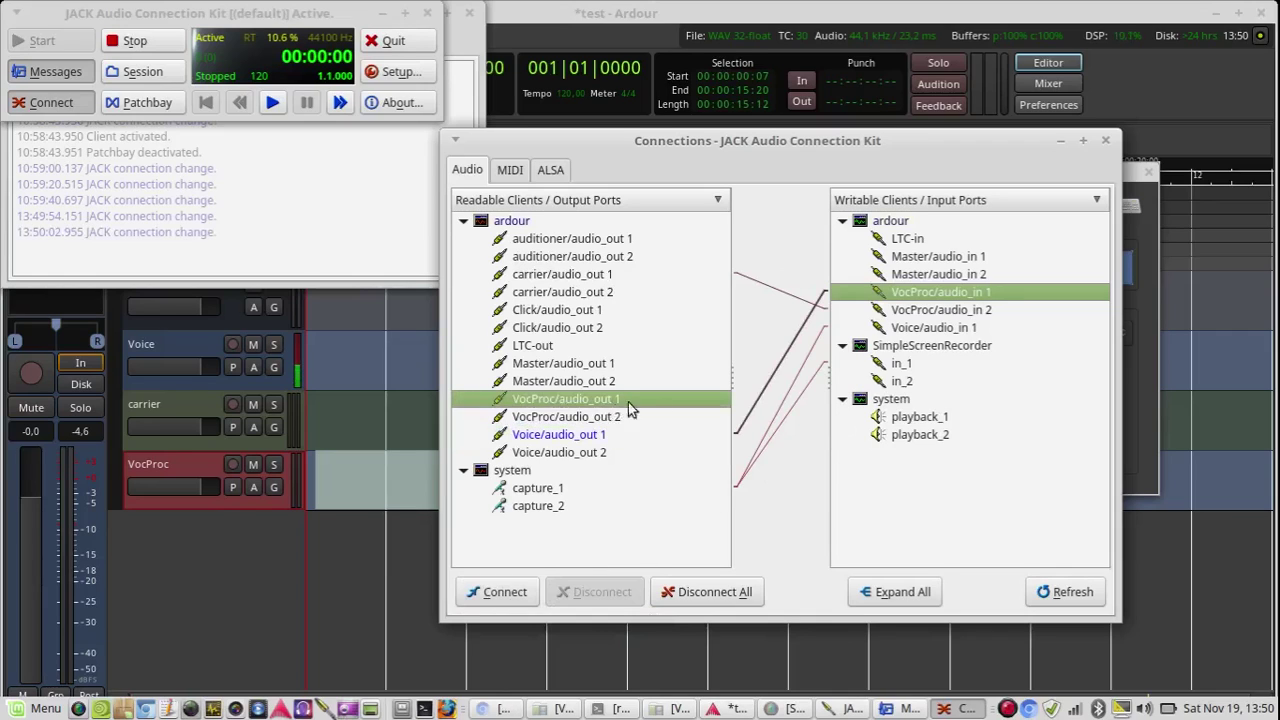
{"action": "left_click", "coordinate": [912, 419]}
{"action": "left_click", "coordinate": [521, 593]}
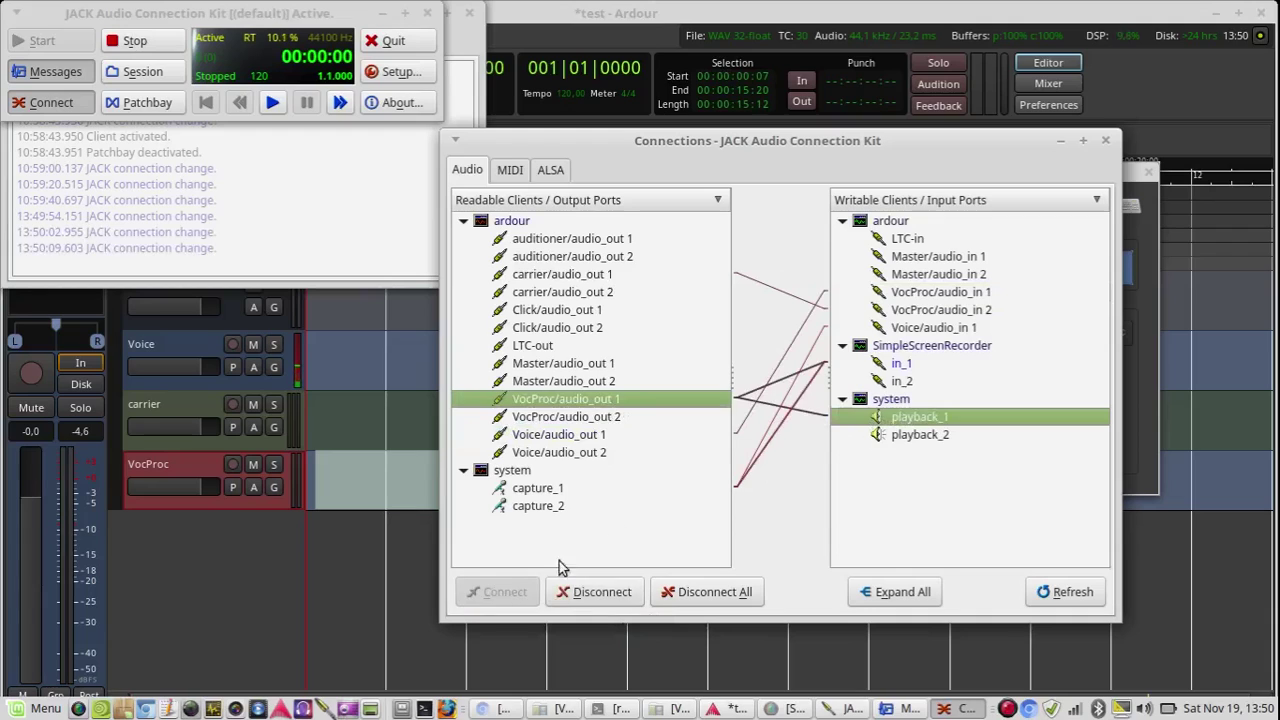
{"action": "left_click", "coordinate": [640, 425]}
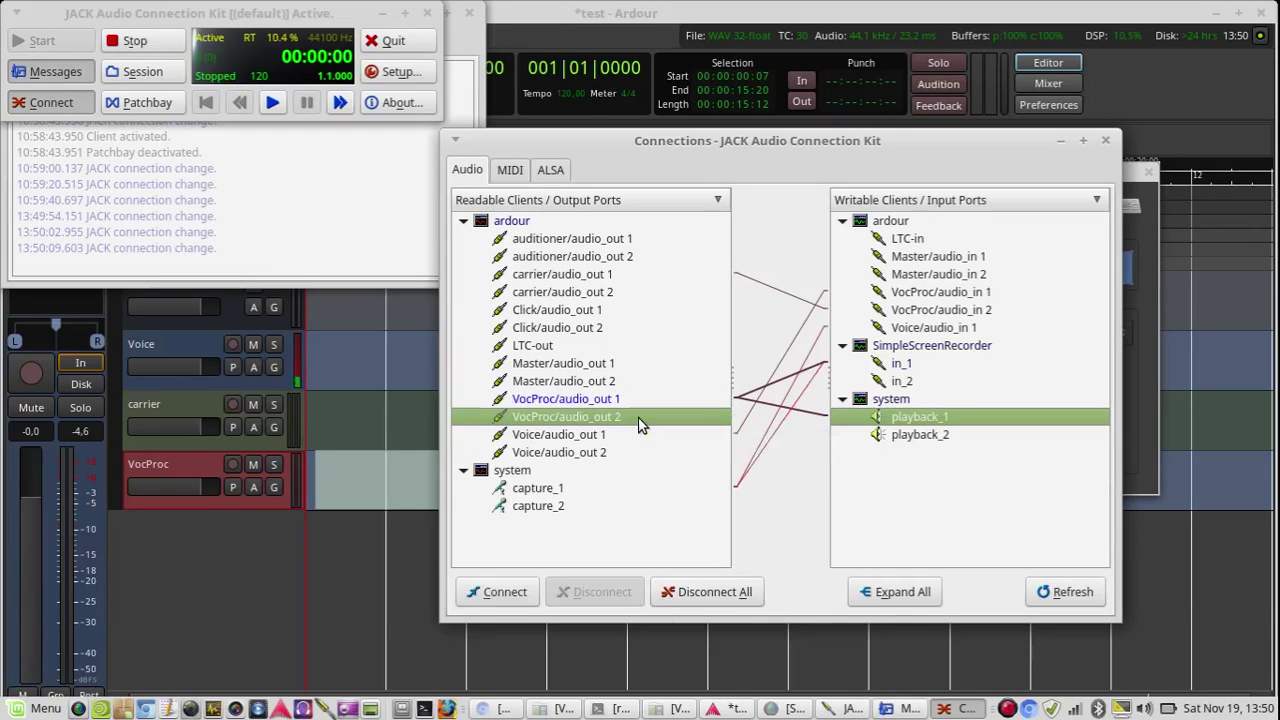
{"action": "left_click", "coordinate": [910, 436]}
{"action": "left_click", "coordinate": [515, 602]}
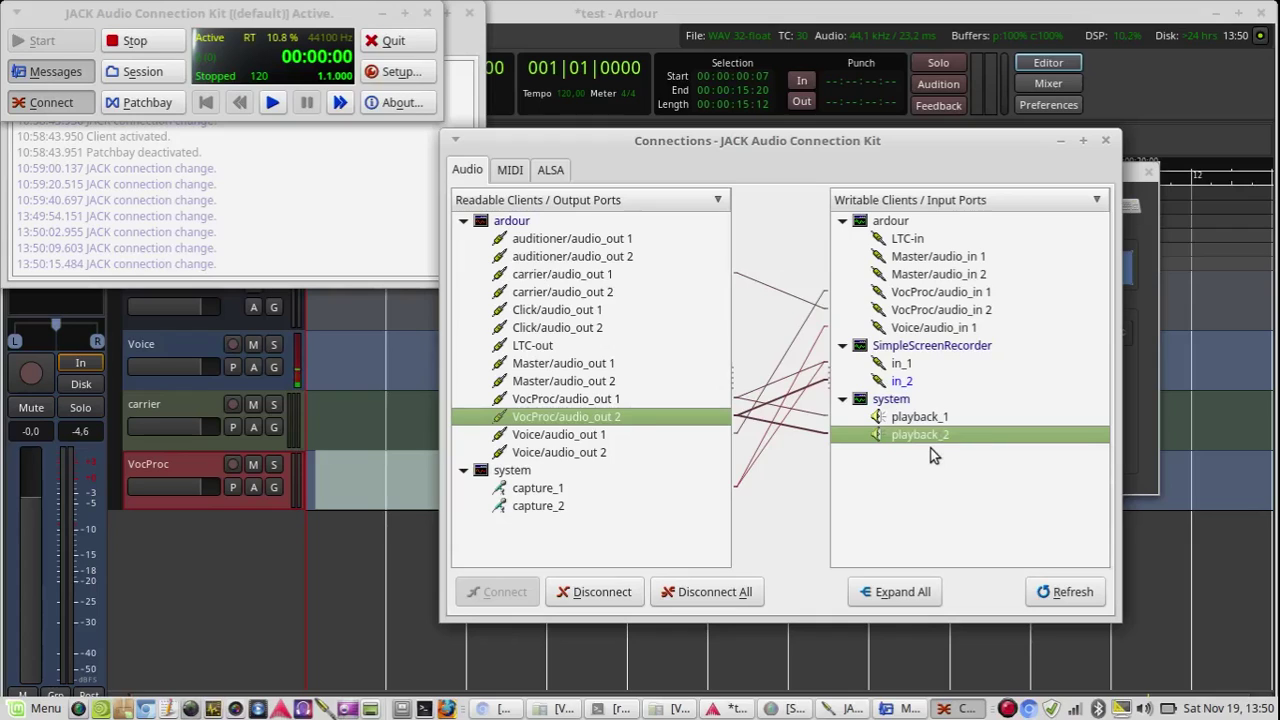
Bring the Ardour session window back to the front
{"action": "left_click", "coordinate": [596, 9]}
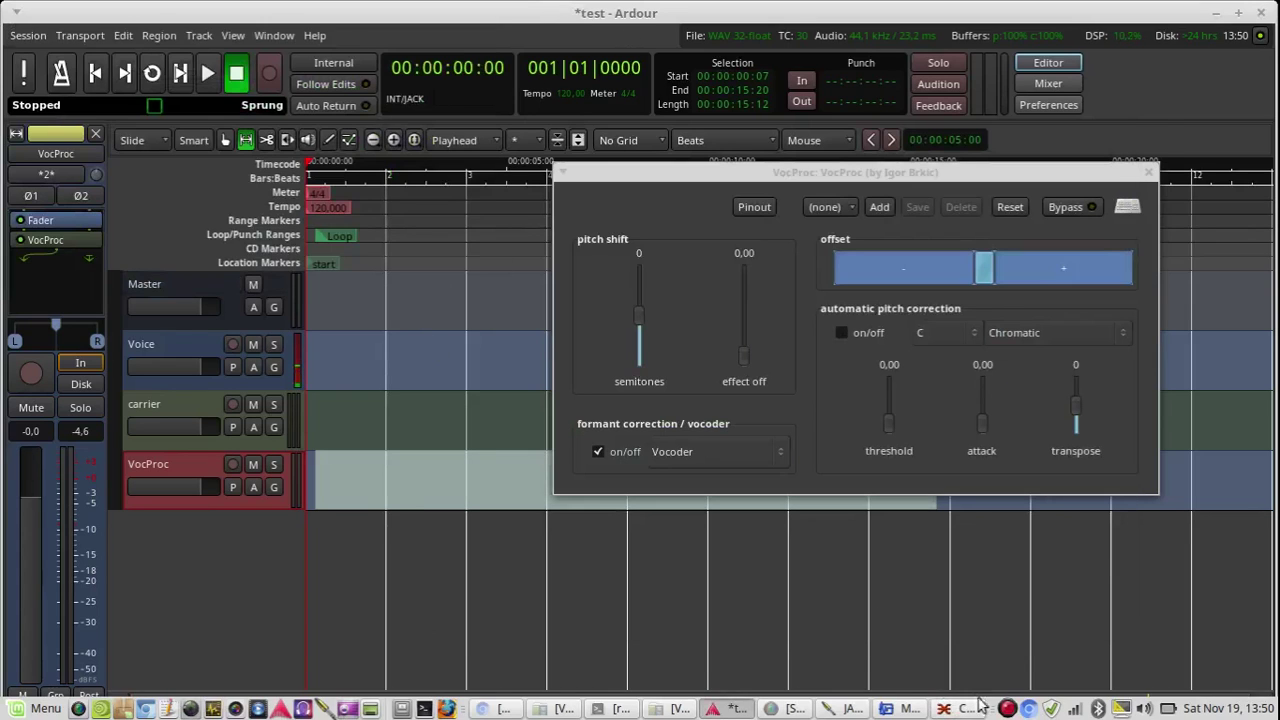
{"action": "right_click", "coordinate": [1007, 708]}
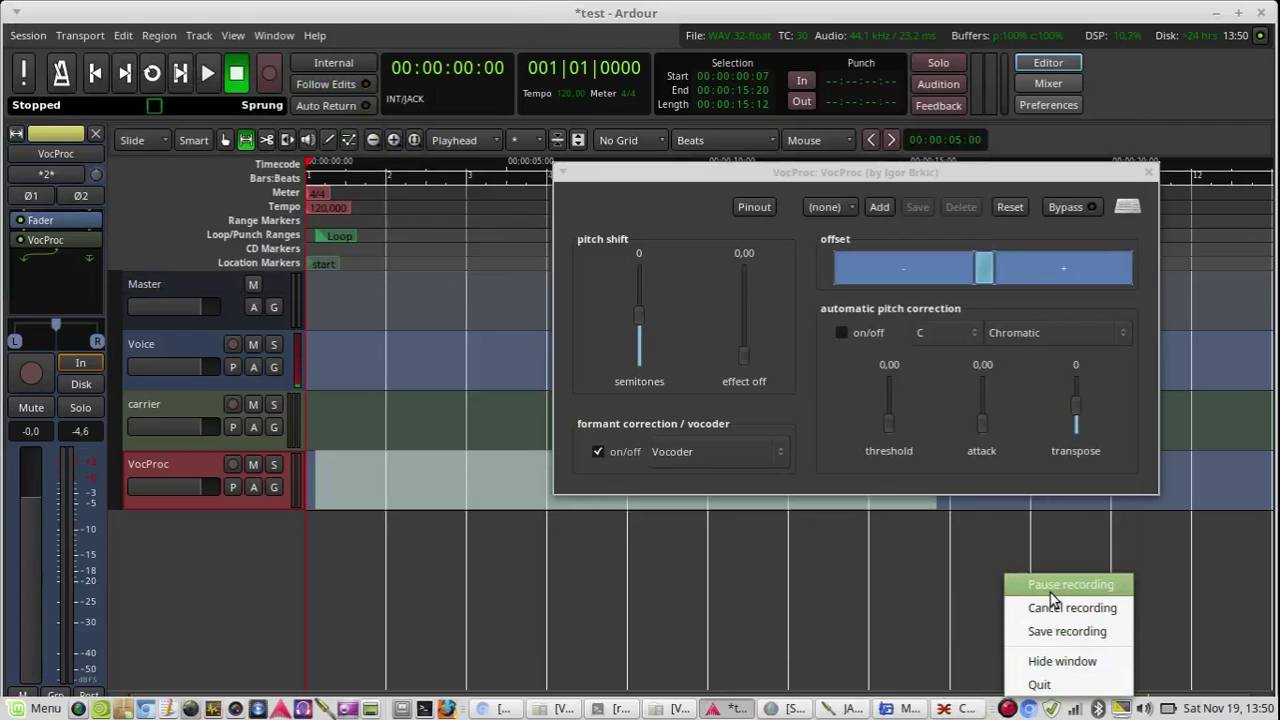
{"action": "key", "text": "Escape"}
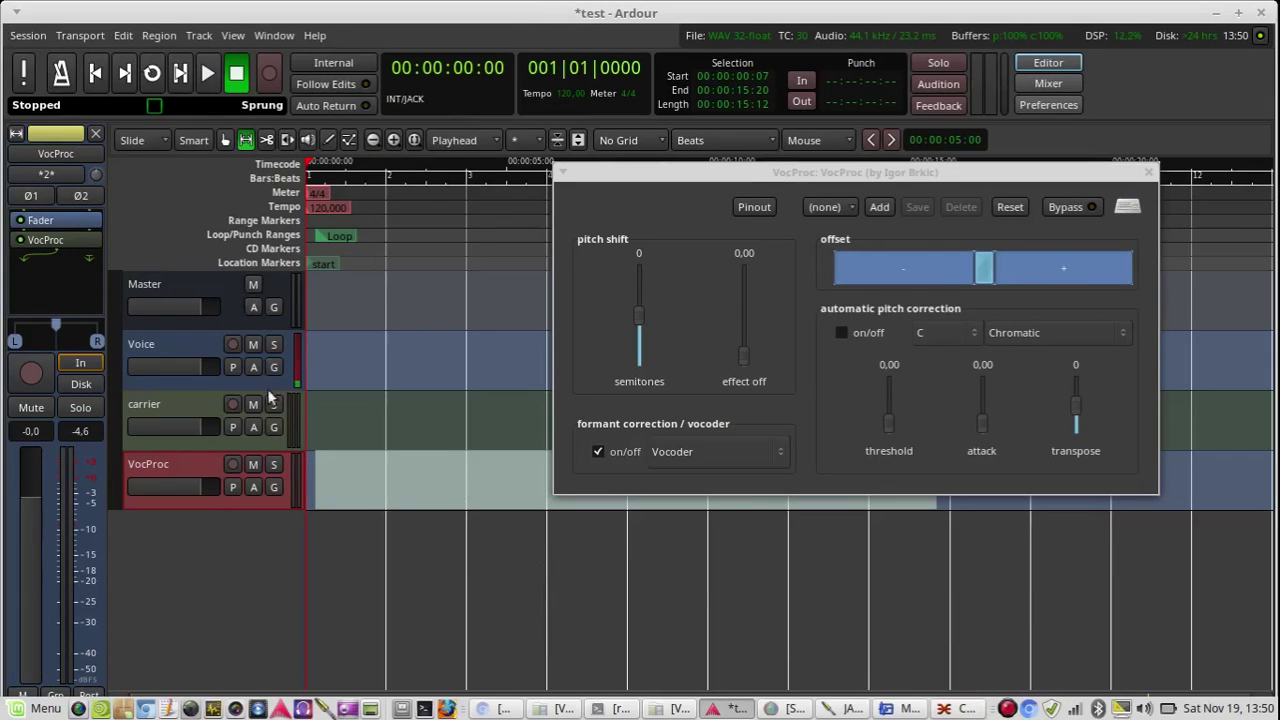
Arm the Voice track, record a take as Voice-1.1, then stop and return to the start
{"action": "left_click", "coordinate": [233, 345]}
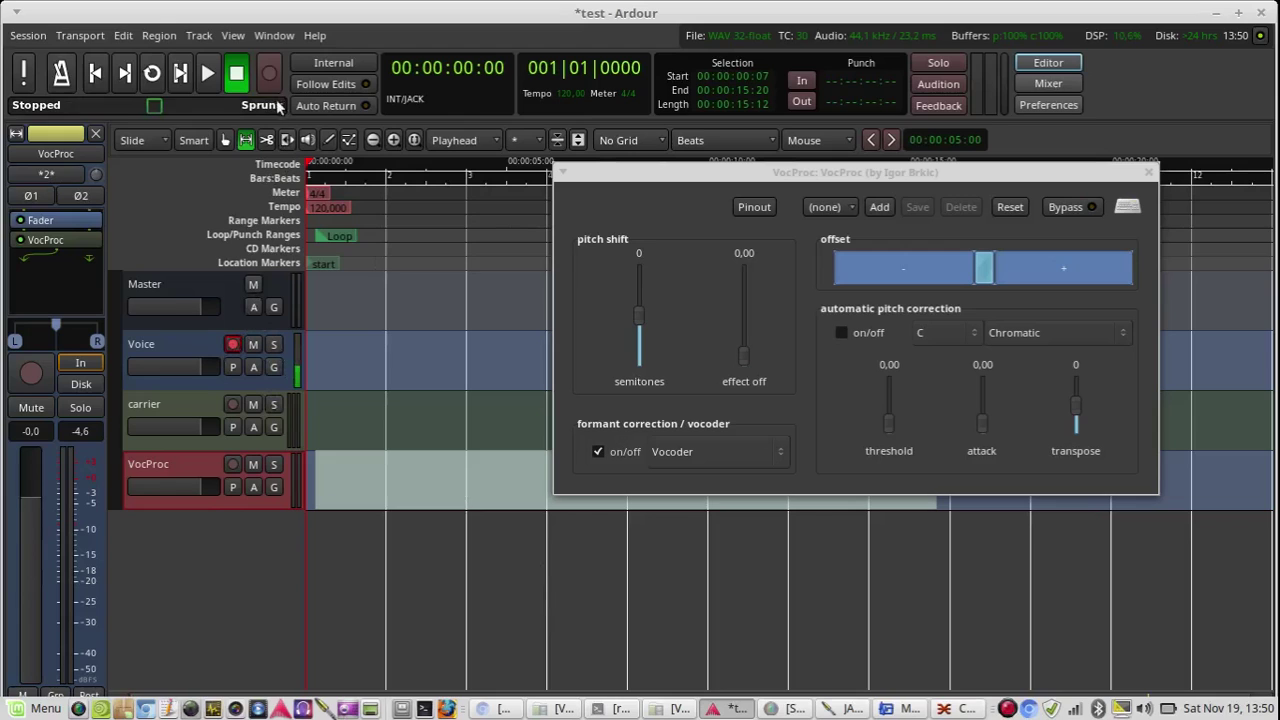
{"action": "left_click", "coordinate": [269, 73]}
{"action": "left_click", "coordinate": [207, 73]}
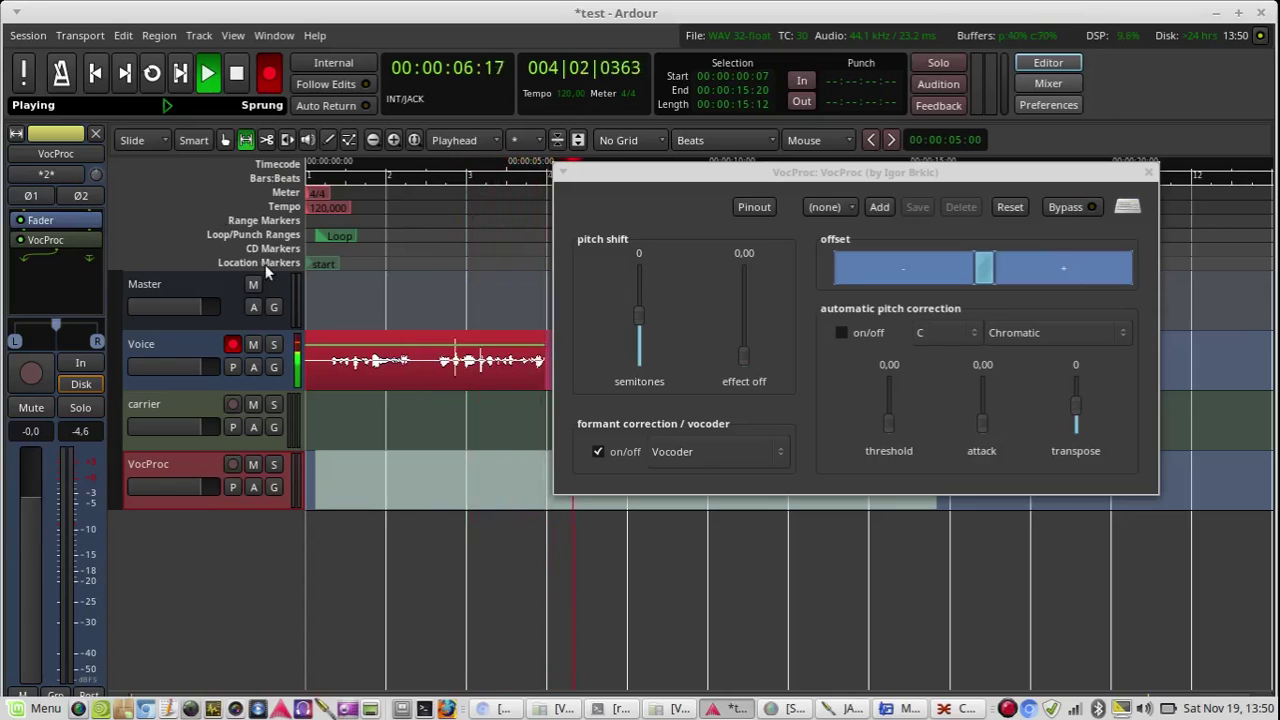
{"action": "left_click_drag", "start_coordinate": [712, 174], "coordinate": [796, 81]}
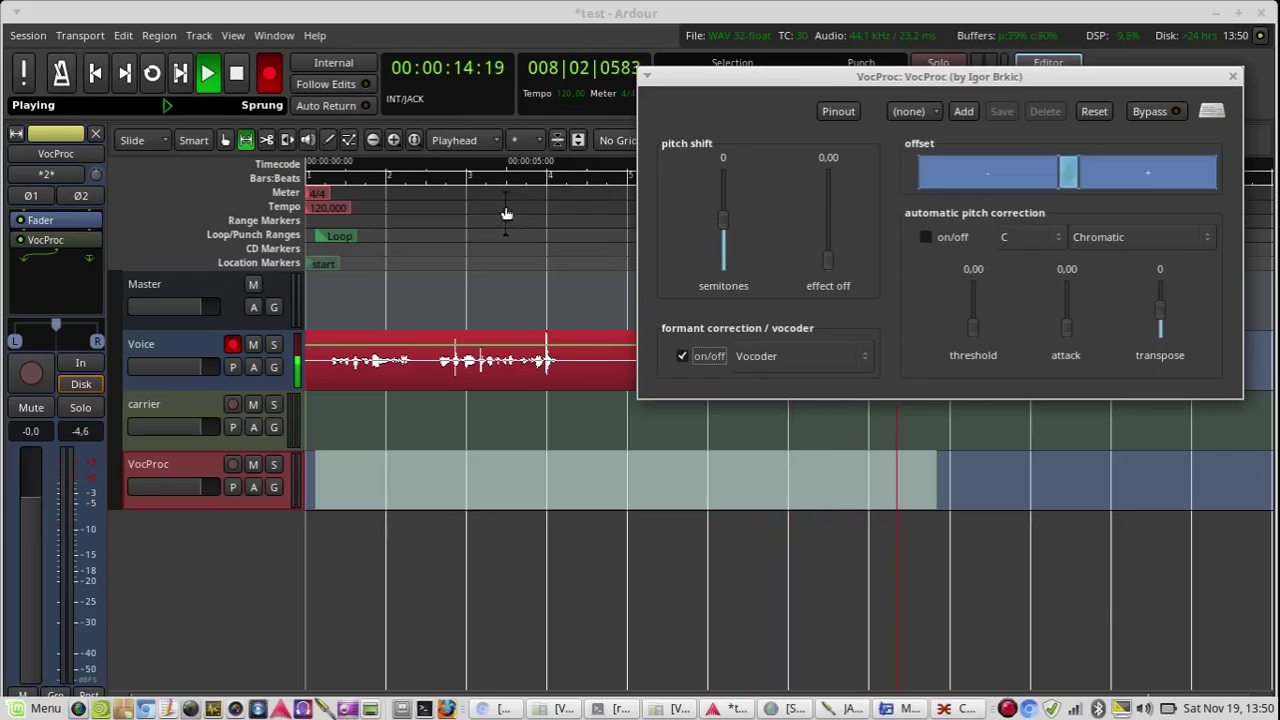
{"action": "key", "text": "space"}
{"action": "key", "text": "Home"}
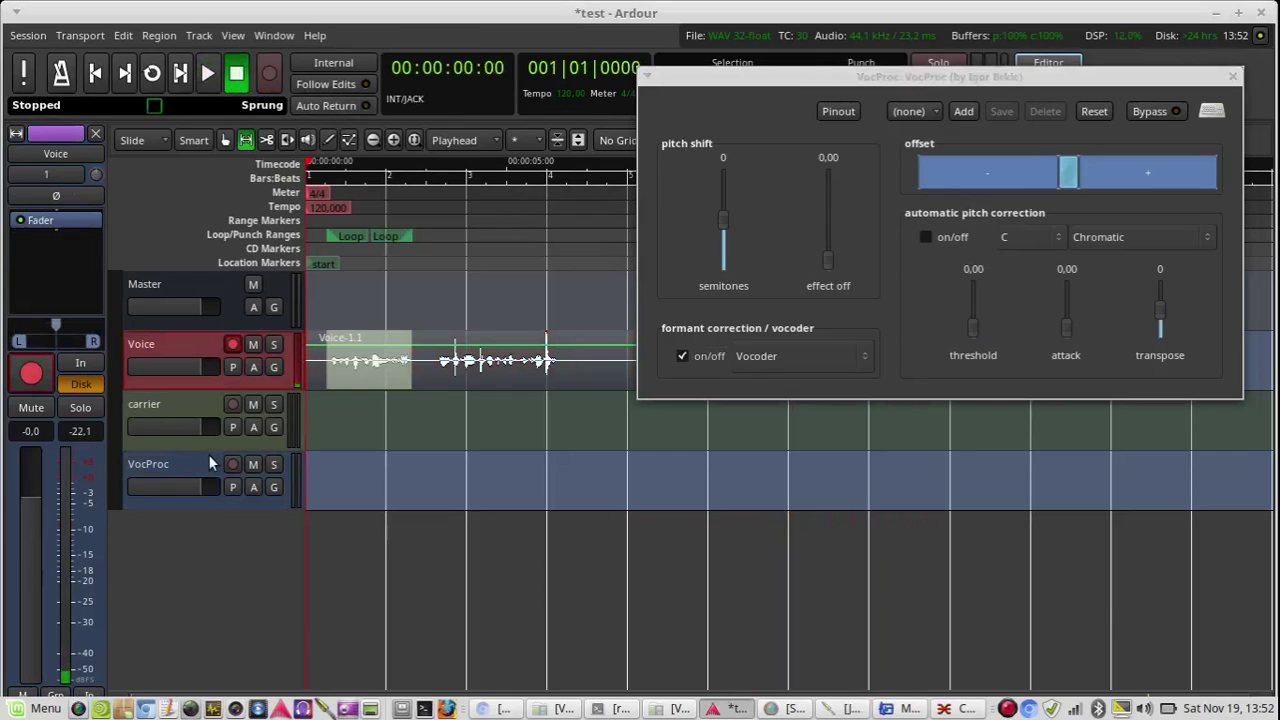
Enlarge the carrier track, test some notes, and queue Calf Fluidsynth via the 'fluid' filter
{"action": "left_click_drag", "start_coordinate": [209, 448], "coordinate": [258, 545]}
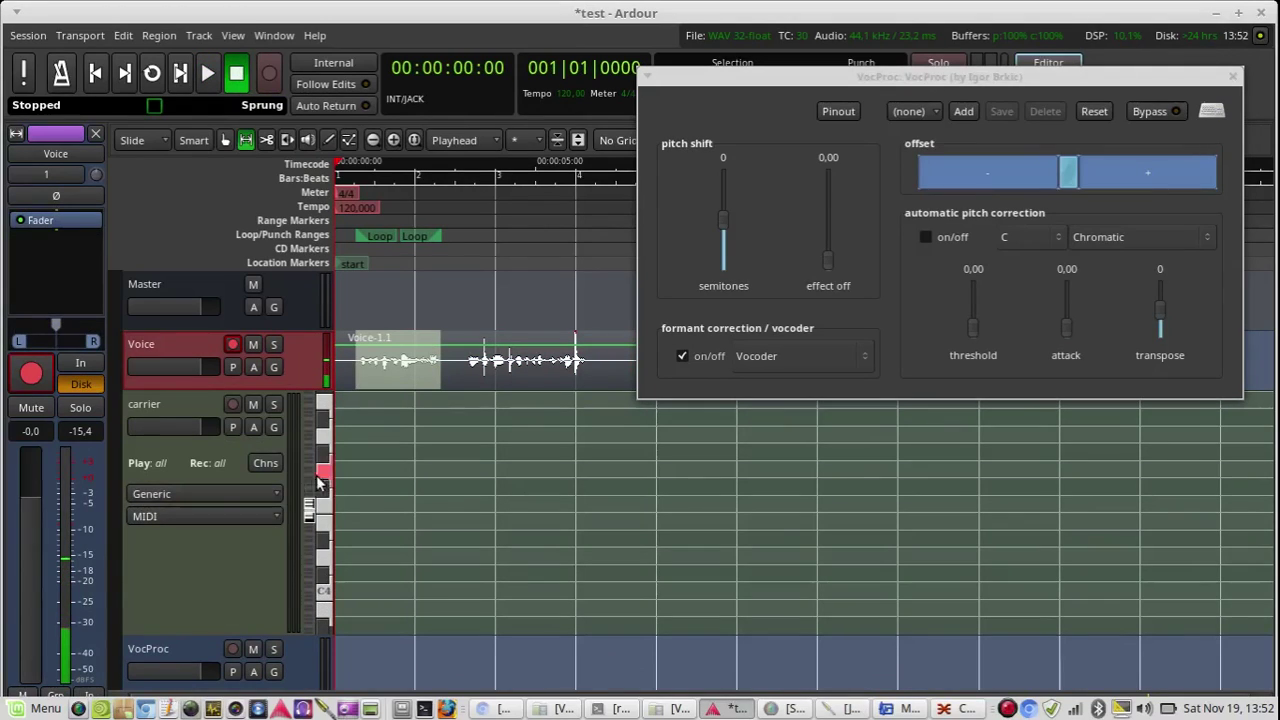
{"action": "left_click_drag", "start_coordinate": [318, 483], "coordinate": [320, 527]}
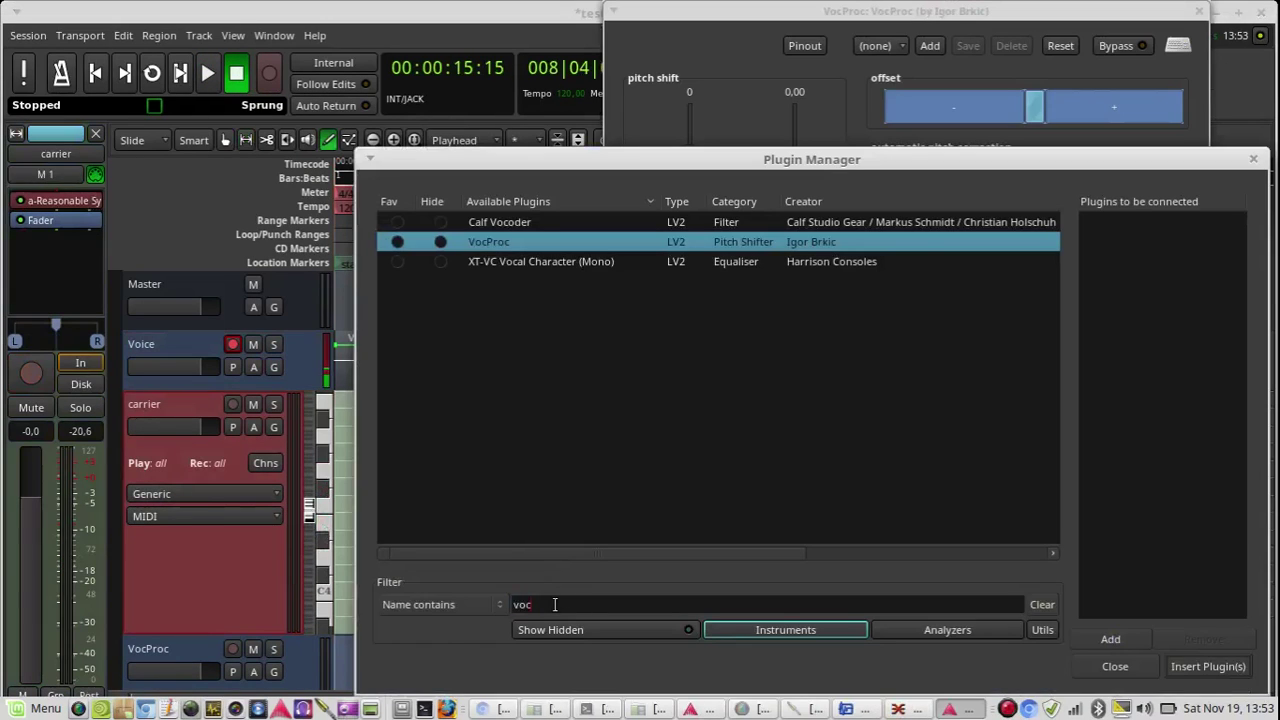
{"action": "left_click_drag", "start_coordinate": [554, 604], "coordinate": [450, 598]}
{"action": "type", "text": "fluid"}
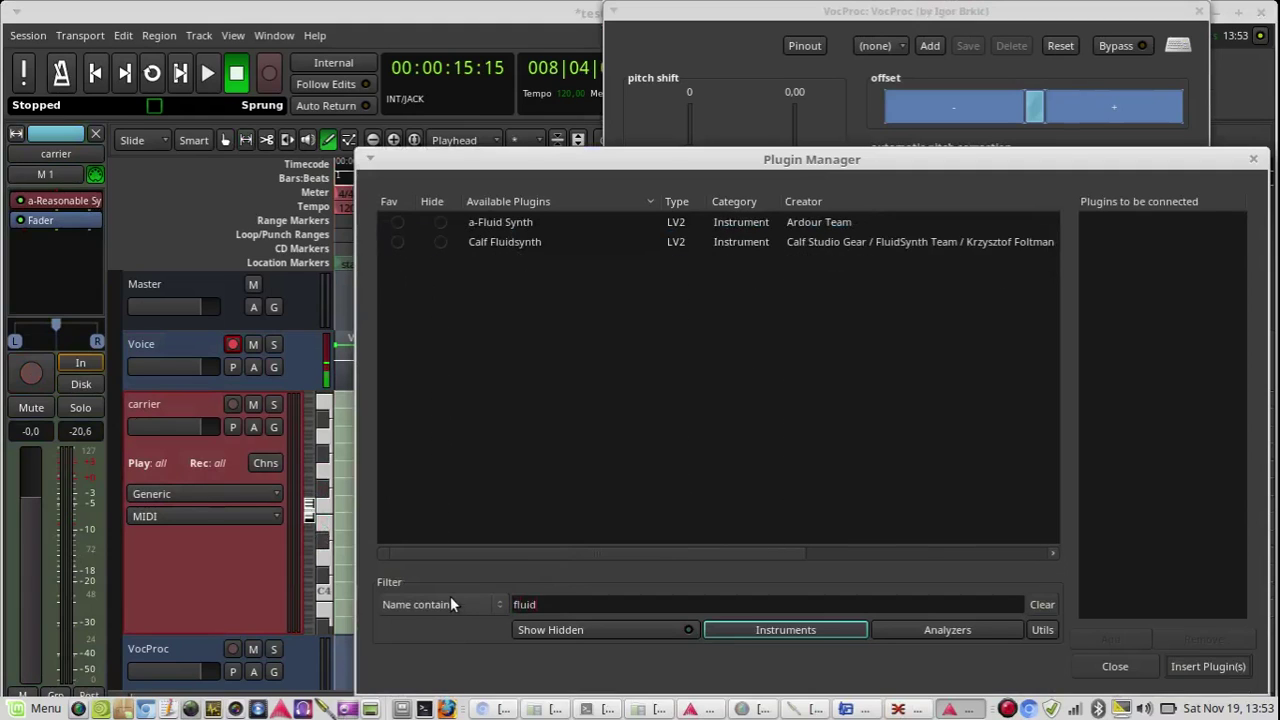
{"action": "left_click", "coordinate": [832, 242]}
{"action": "double_click", "coordinate": [832, 242]}
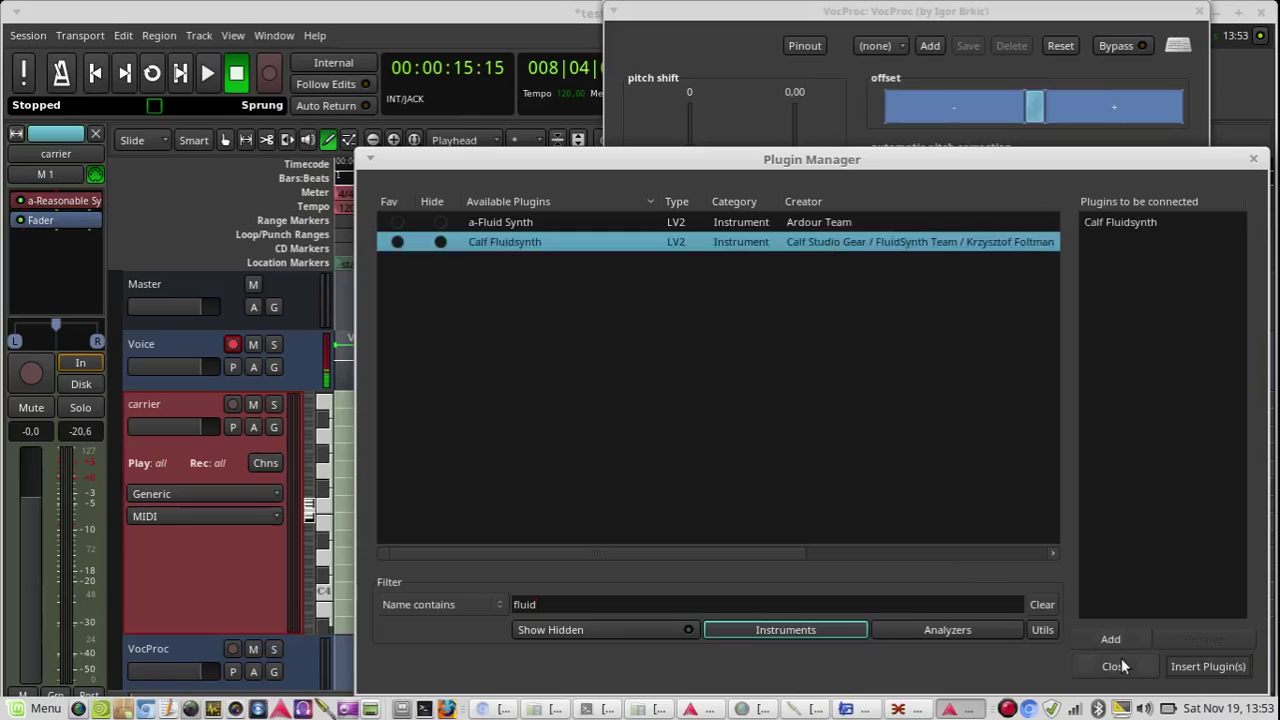
Insert Calf Fluidsynth on carrier, keeping a-Reasonable Synth alongside it
{"action": "left_click", "coordinate": [1191, 668]}
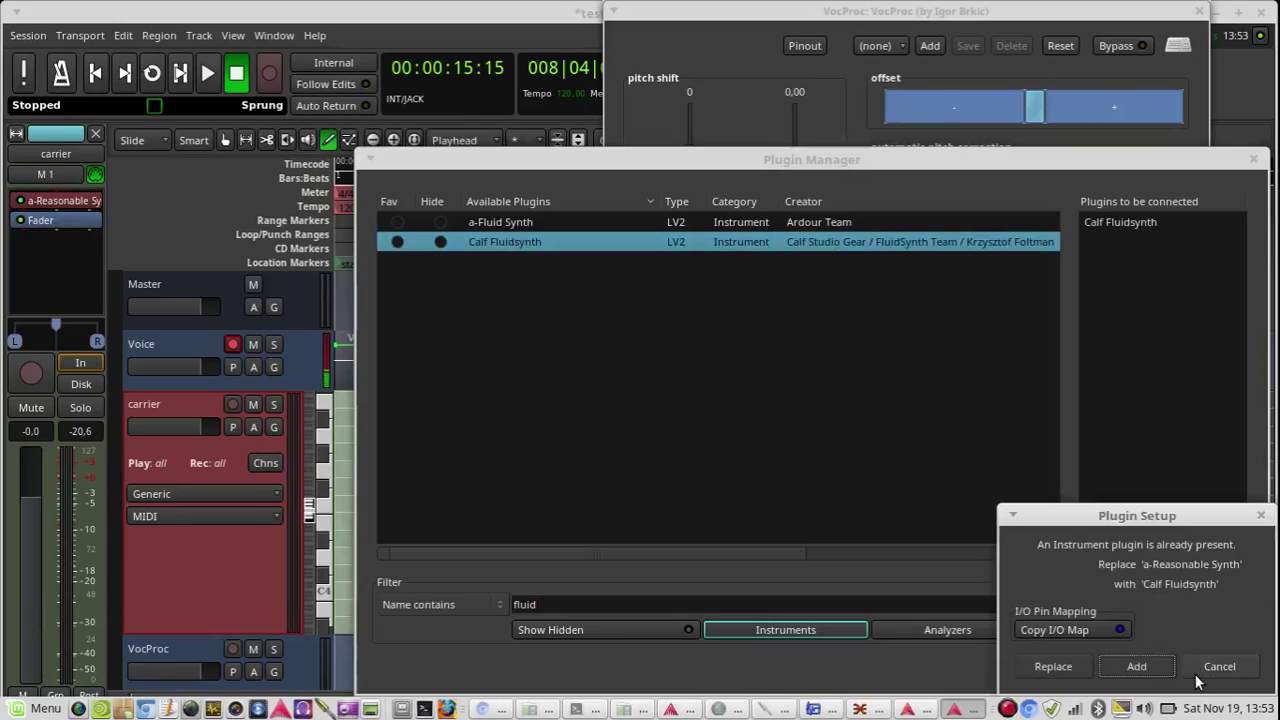
{"action": "left_click", "coordinate": [1136, 666]}
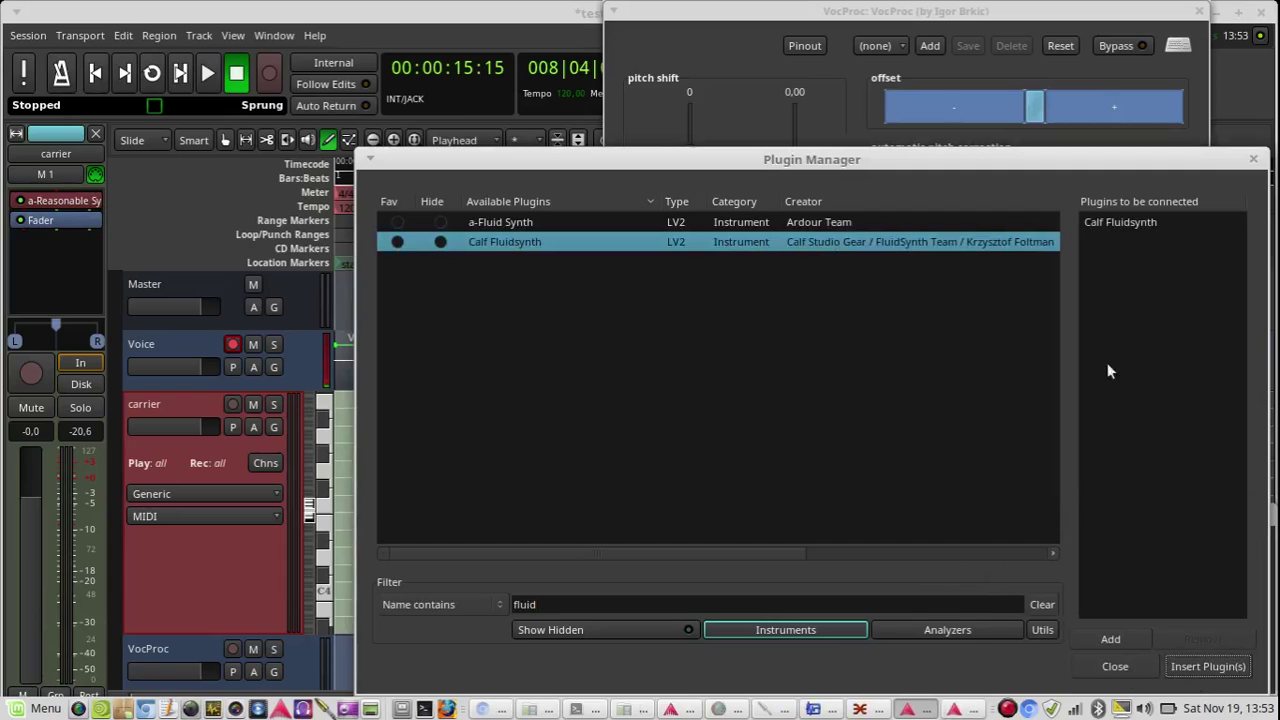
{"action": "left_click", "coordinate": [1055, 141]}
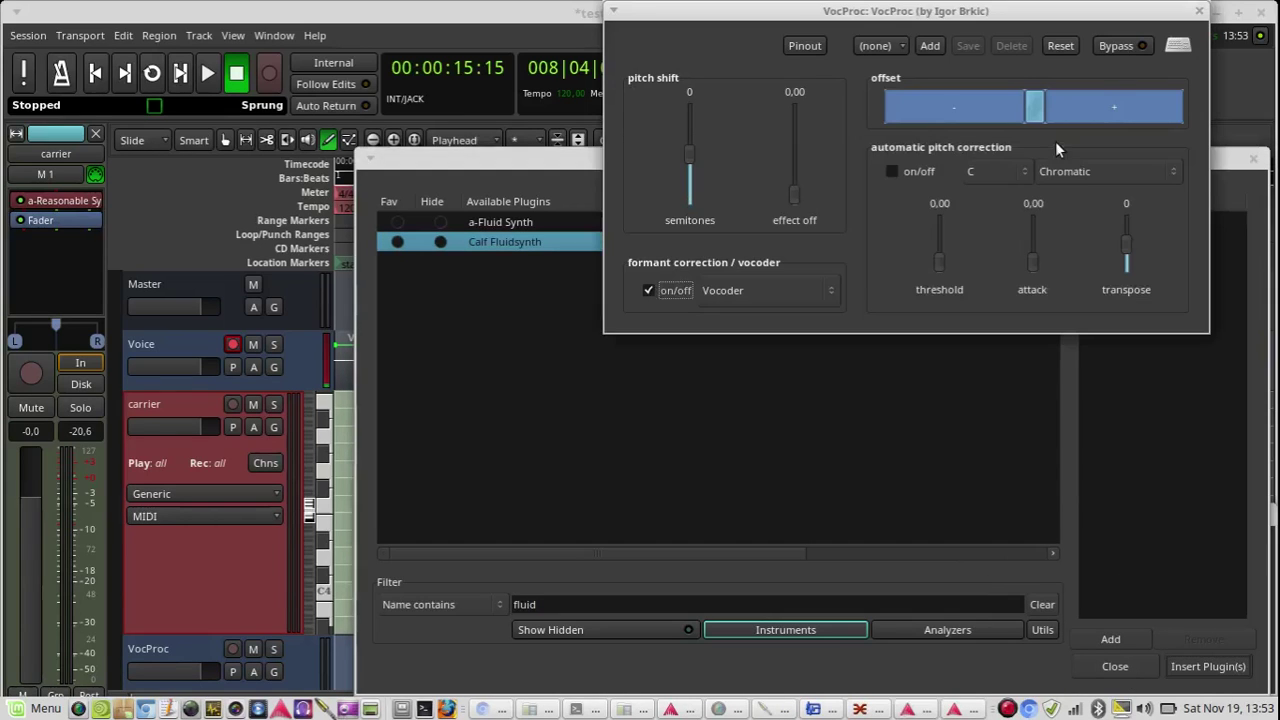
{"action": "left_click", "coordinate": [700, 158]}
{"action": "left_click_drag", "start_coordinate": [698, 159], "coordinate": [470, 40]}
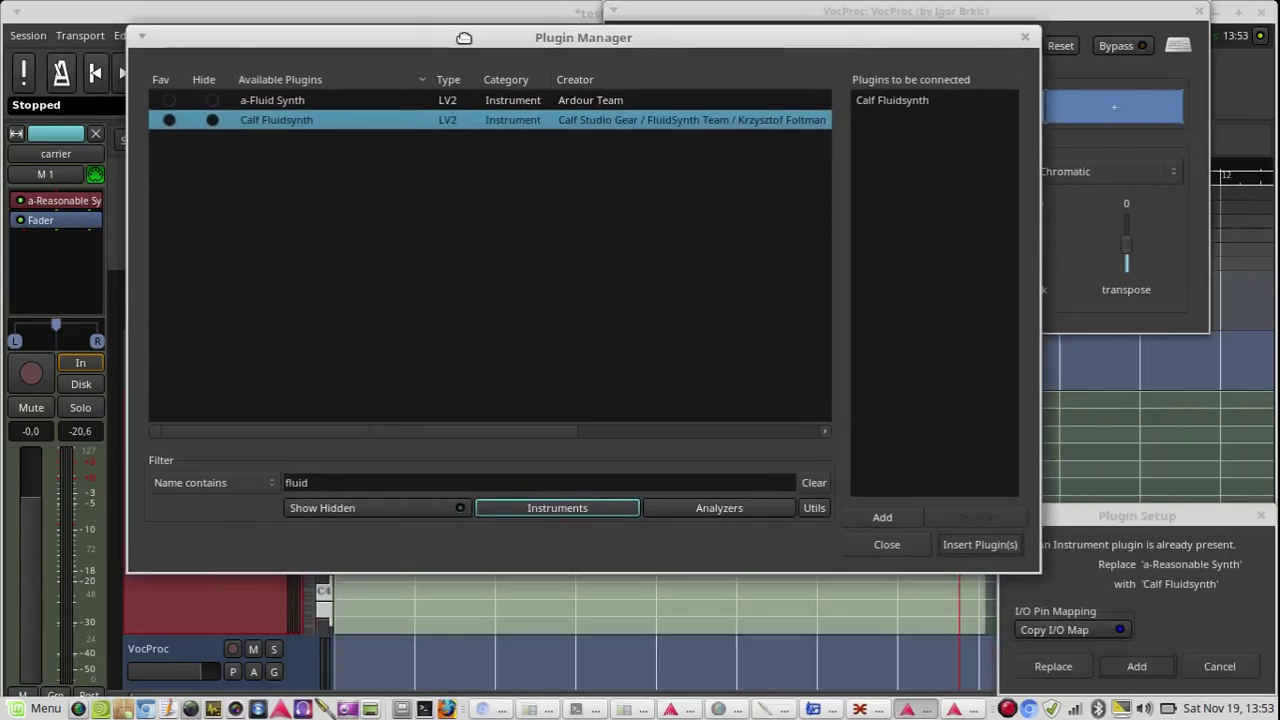
{"action": "left_click", "coordinate": [966, 543]}
Add Fluidsynth alongside the existing synth and load Music/sf2/Super Saw 1.sf2 as its soundfont
{"action": "left_click", "coordinate": [1137, 666]}
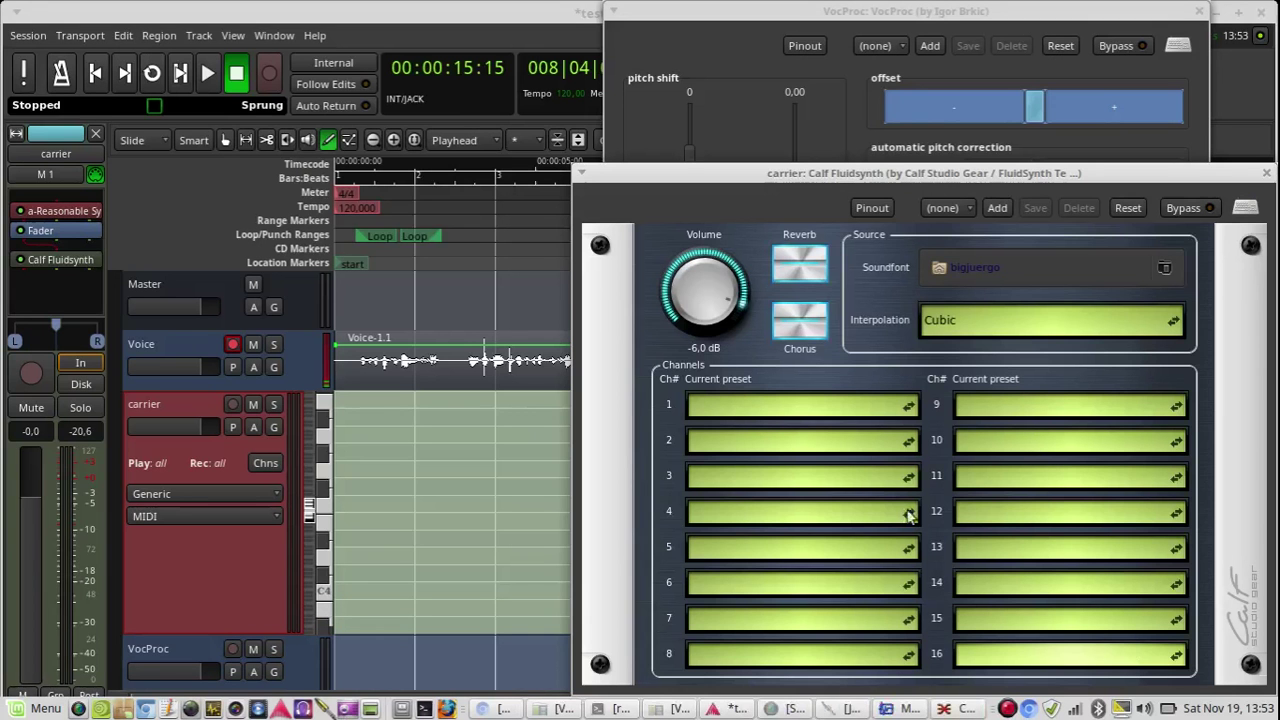
{"action": "left_click", "coordinate": [1025, 266]}
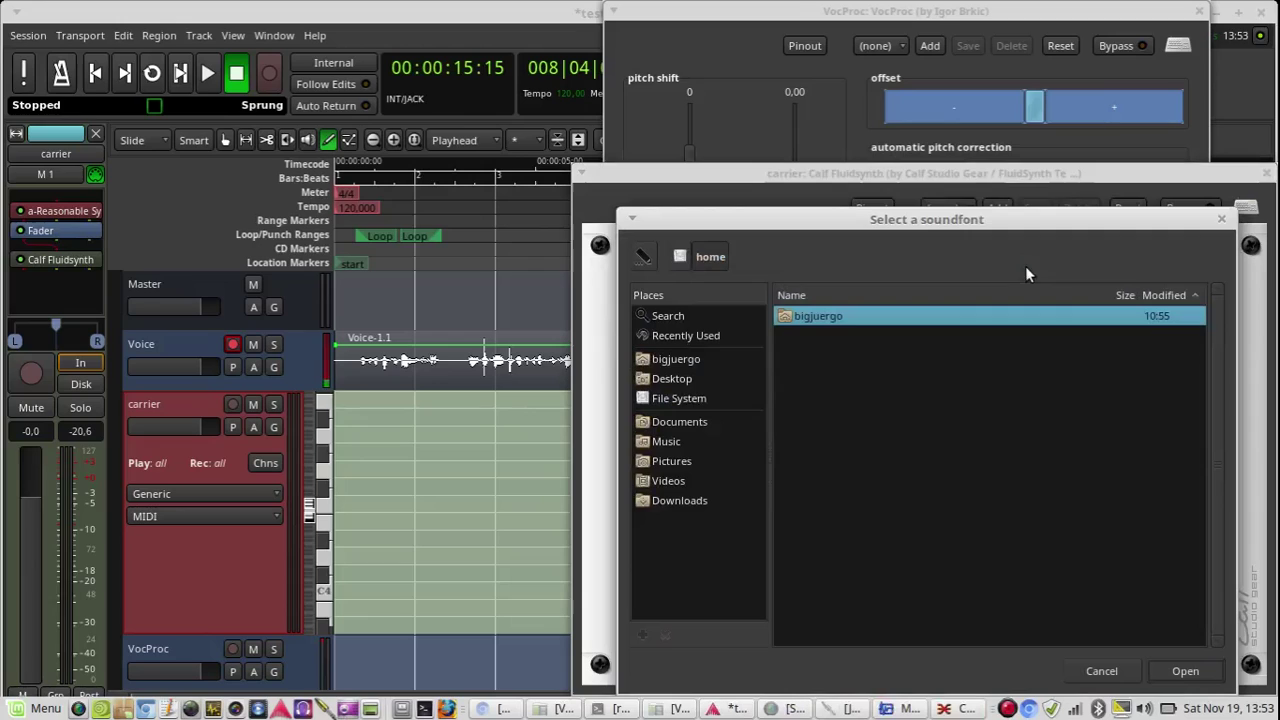
{"action": "left_click", "coordinate": [675, 481]}
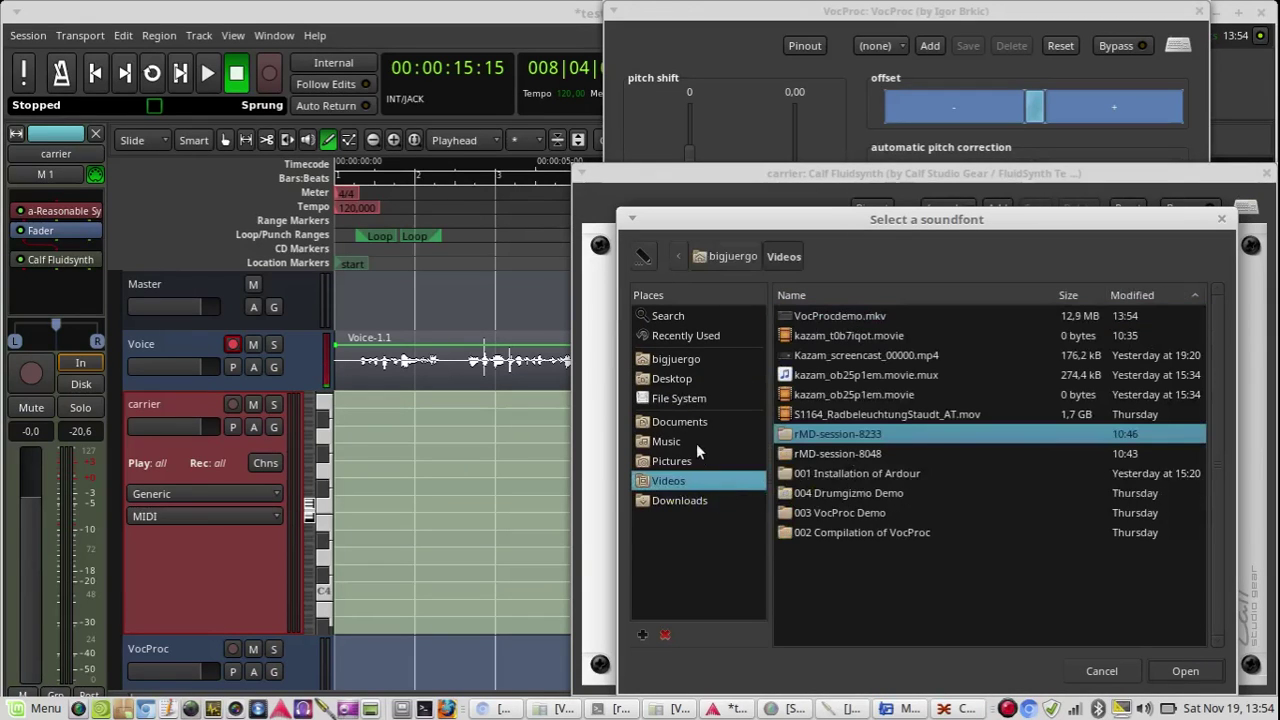
{"action": "left_click", "coordinate": [696, 443]}
{"action": "double_click", "coordinate": [856, 317]}
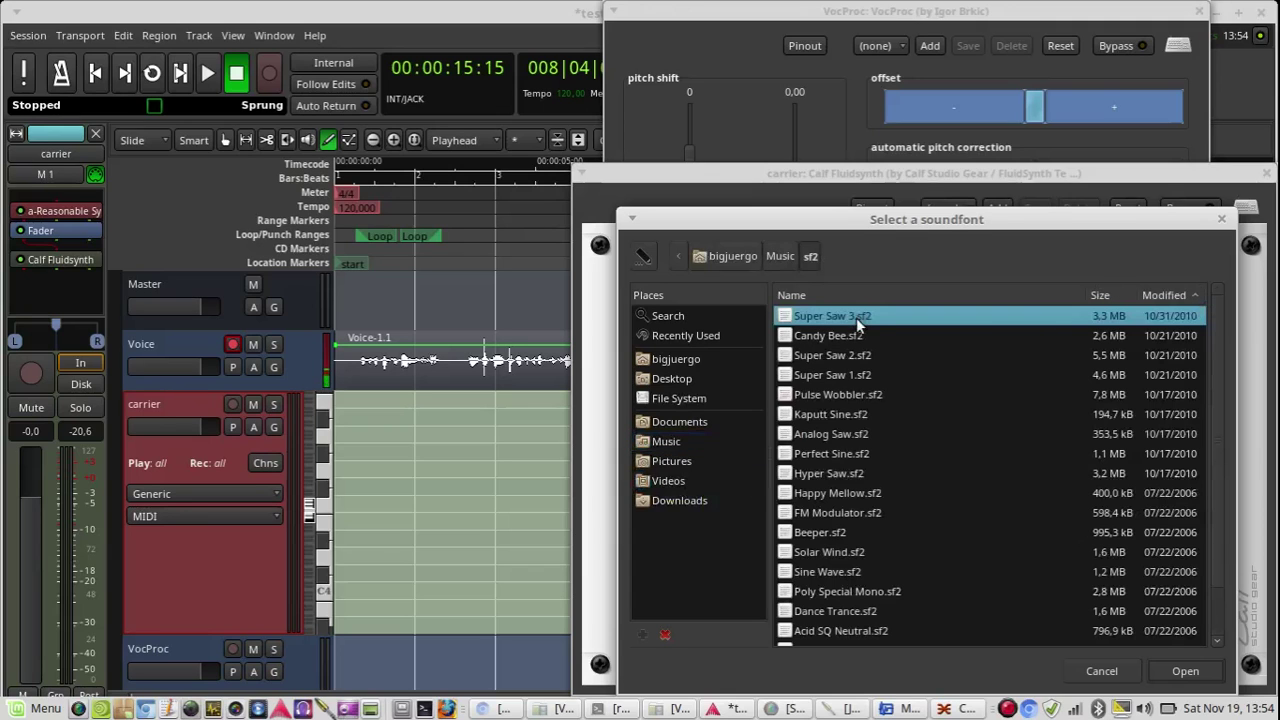
{"action": "scroll", "coordinate": [872, 504], "scroll_direction": "down", "scroll_amount": 2}
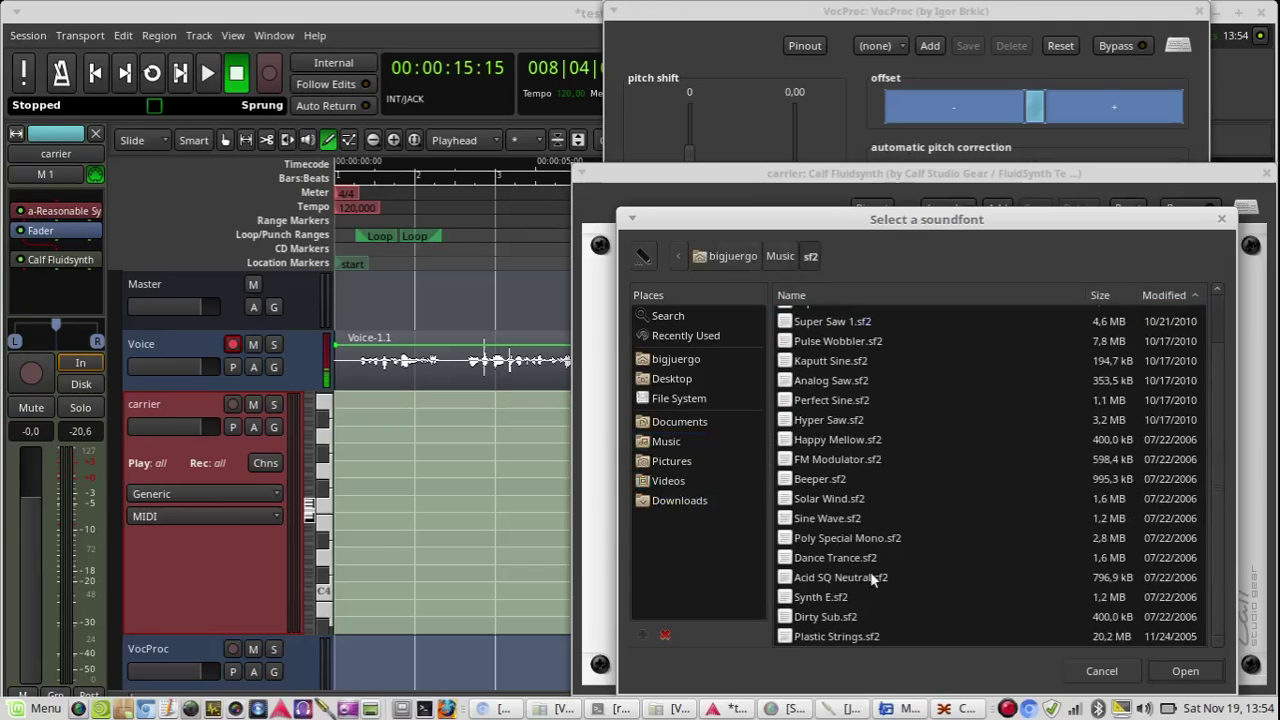
{"action": "scroll", "coordinate": [868, 580], "scroll_direction": "up", "scroll_amount": 2}
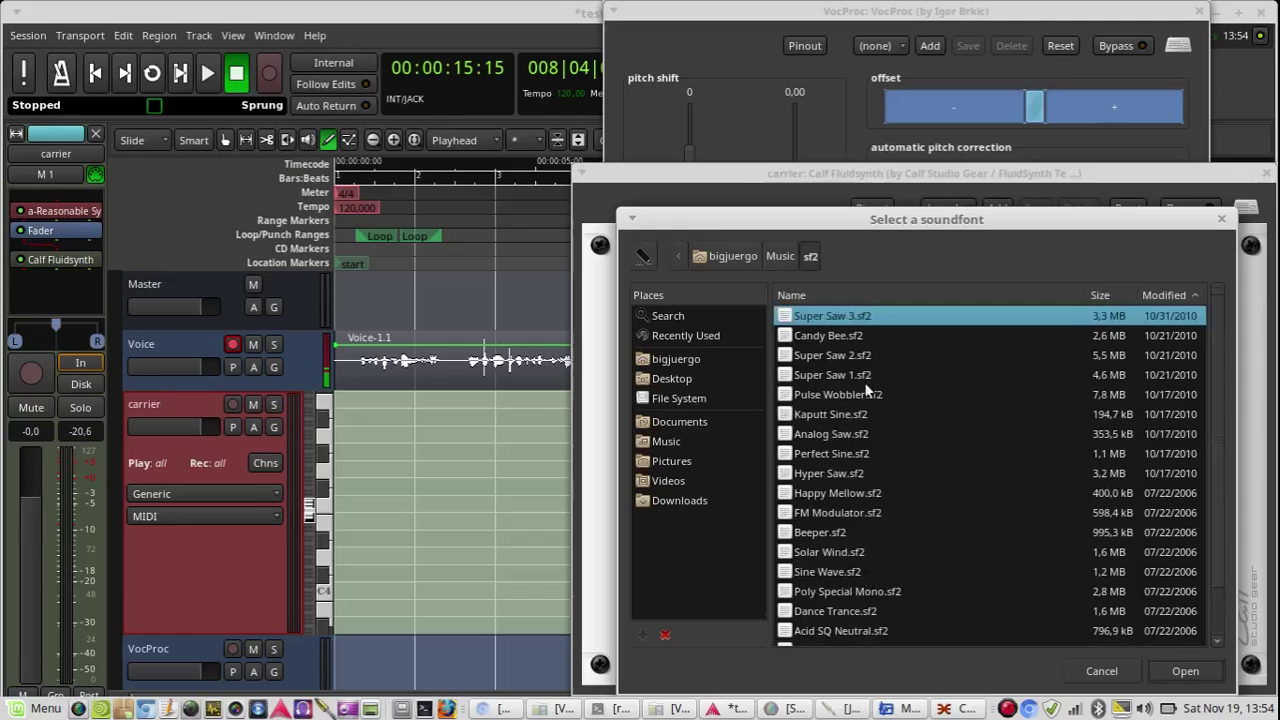
{"action": "double_click", "coordinate": [832, 374]}
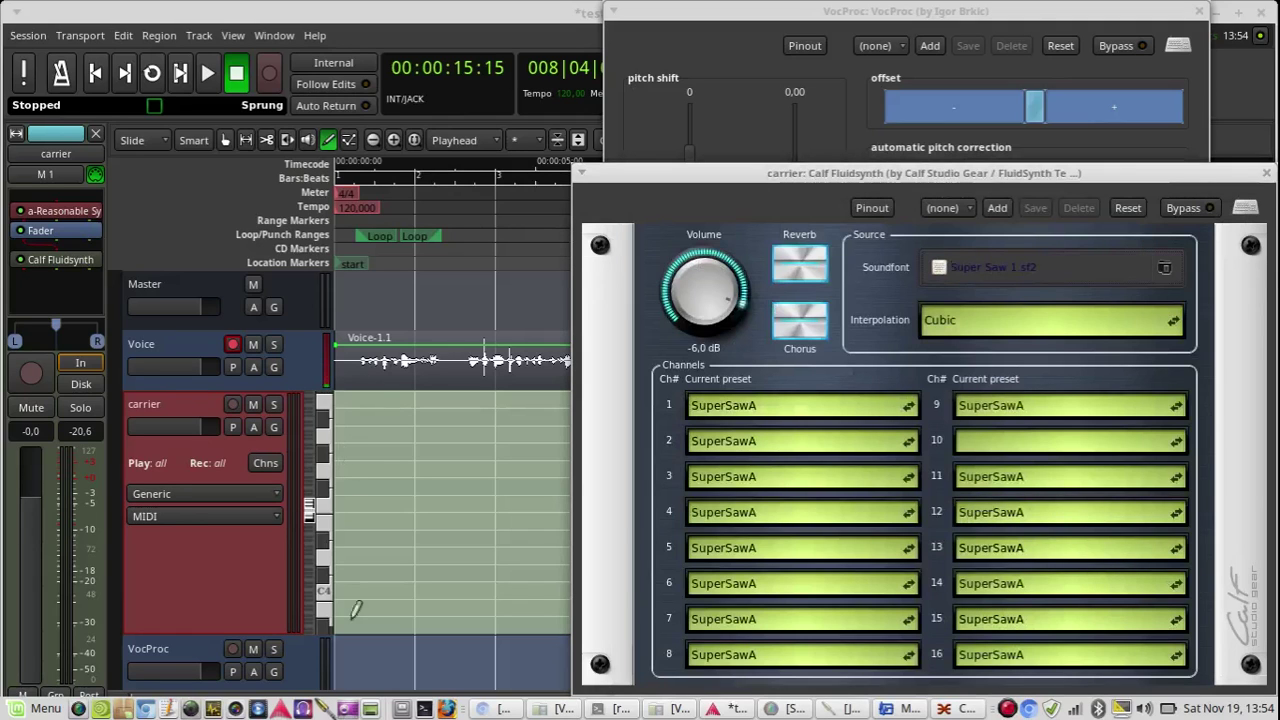
In JACK Connections, connect carrier/audio_out 1 to system playback_1
{"action": "left_click", "coordinate": [963, 709]}
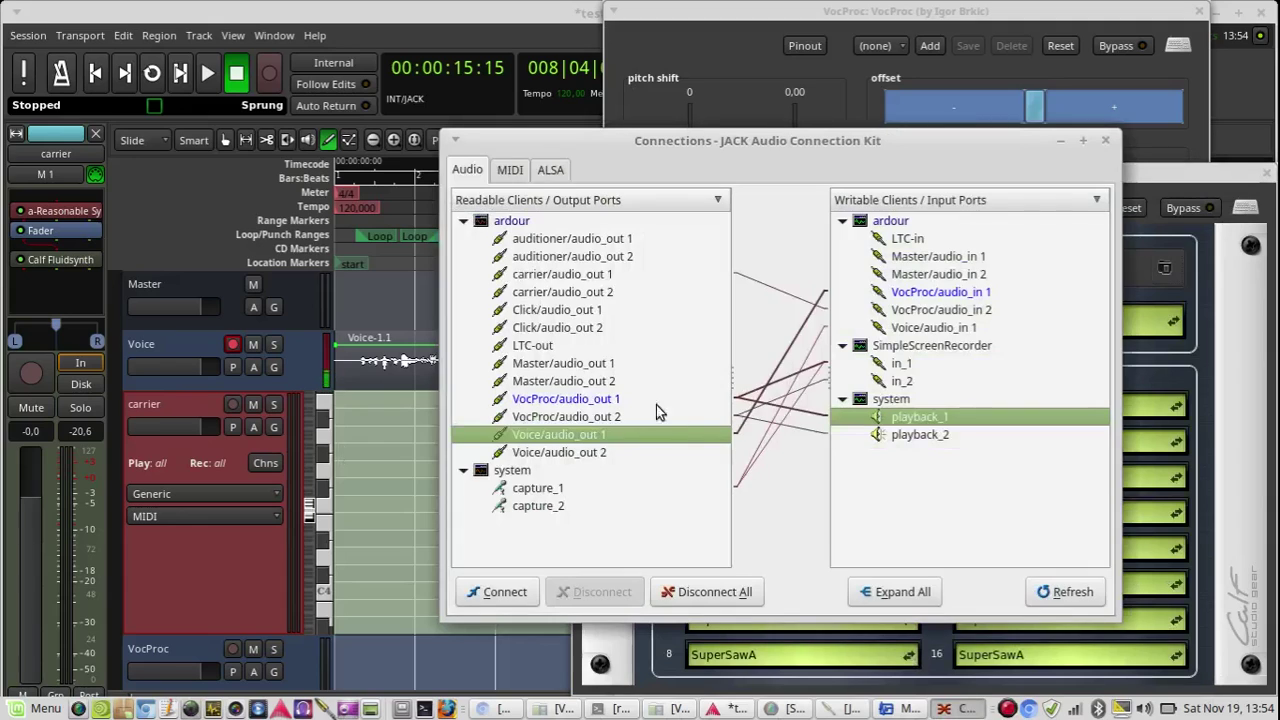
{"action": "left_click", "coordinate": [595, 276]}
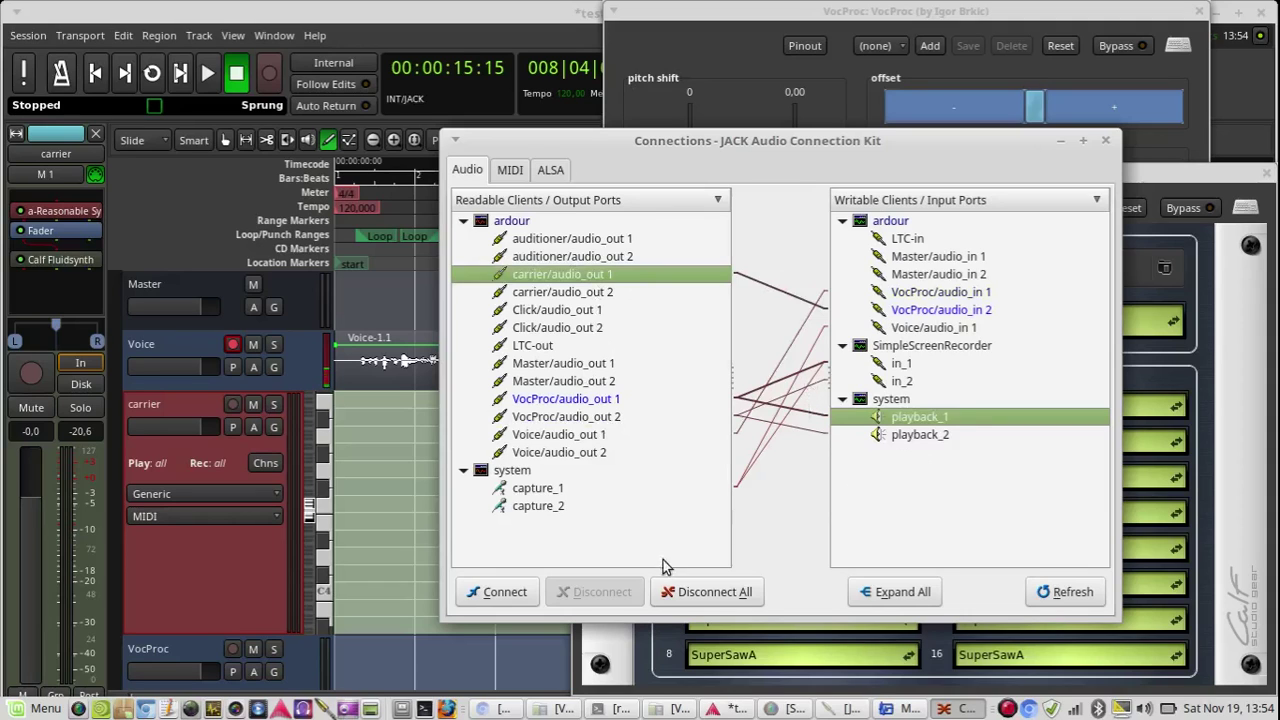
{"action": "left_click", "coordinate": [505, 592]}
Play several test notes on the carrier piano roll, then close the Calf Fluidsynth window
{"action": "left_click", "coordinate": [329, 463]}
{"action": "left_click", "coordinate": [322, 516]}
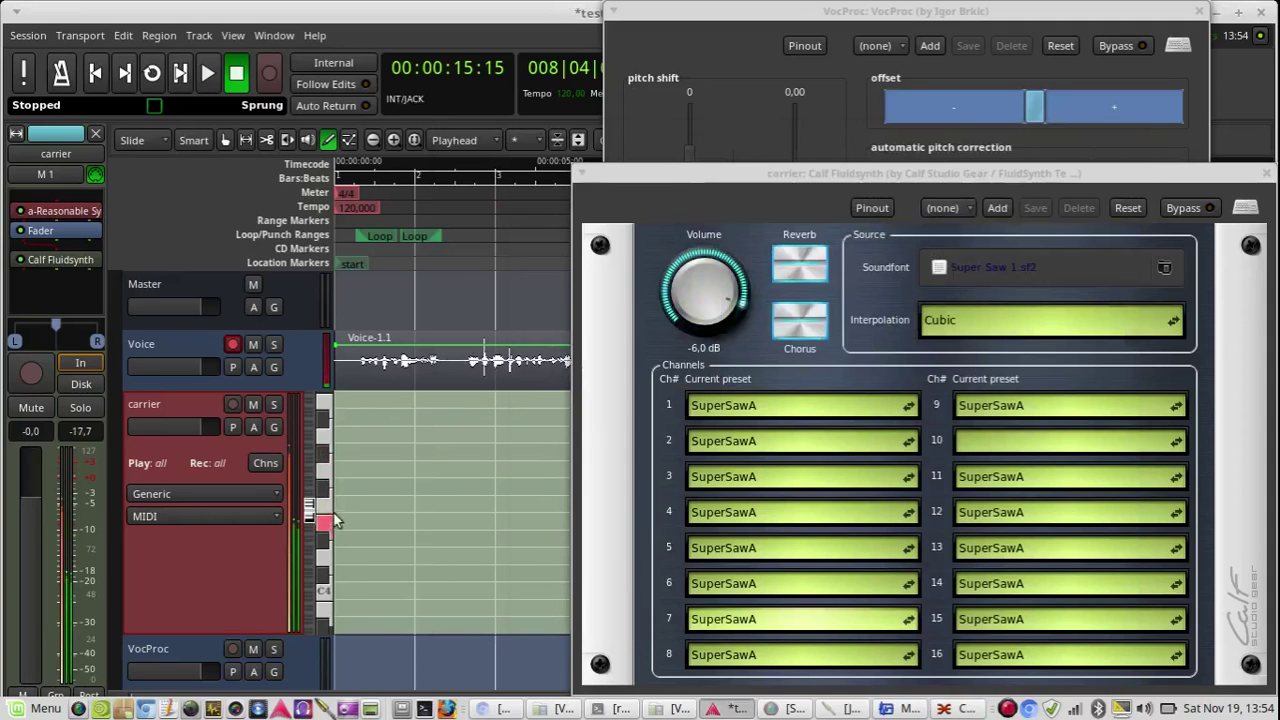
{"action": "left_click", "coordinate": [330, 548]}
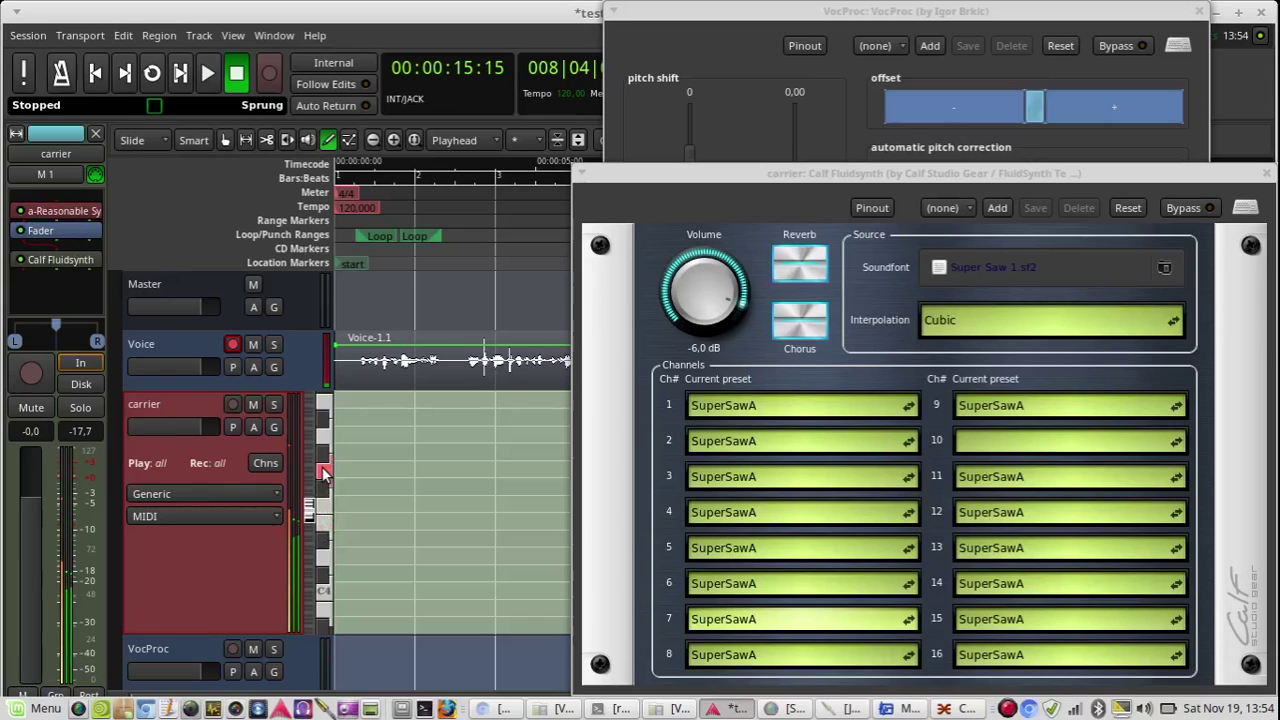
{"action": "left_click", "coordinate": [322, 472]}
{"action": "left_click", "coordinate": [322, 500]}
{"action": "left_click", "coordinate": [324, 530]}
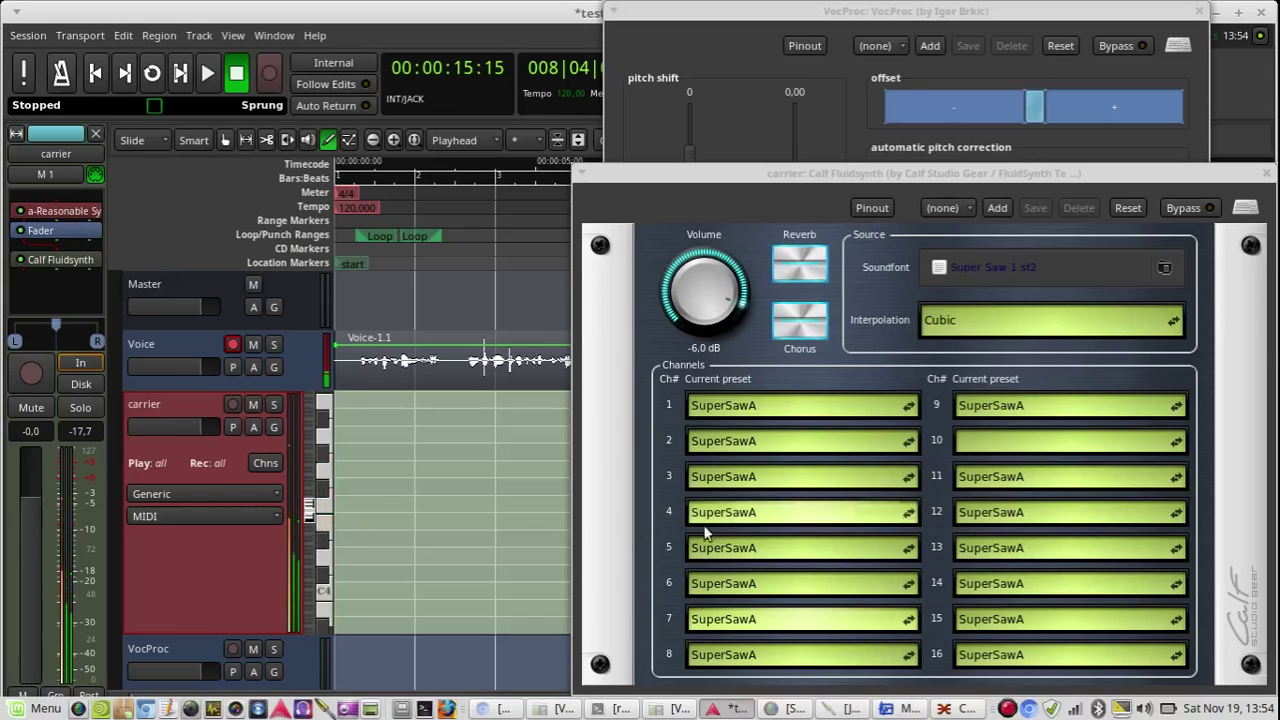
{"action": "left_click", "coordinate": [1267, 173]}
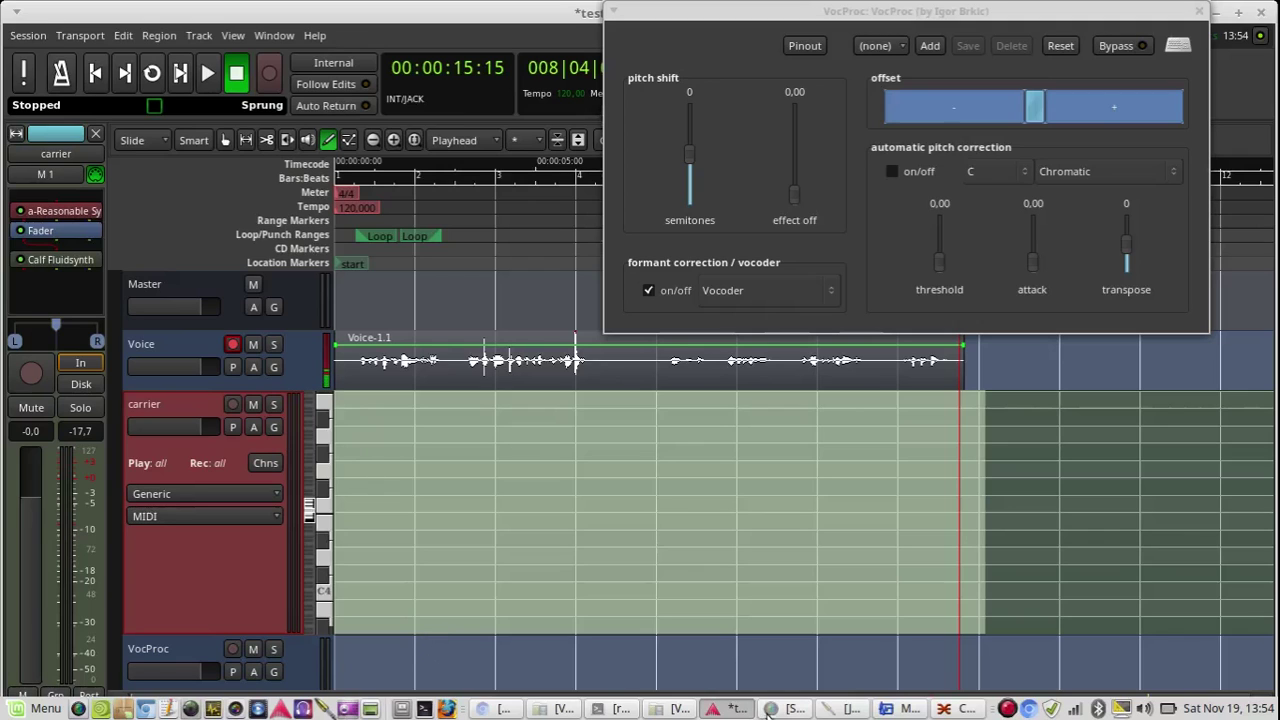
Disconnect the carrier track from system playback_1 in the JACK connections window
{"action": "left_click", "coordinate": [946, 709]}
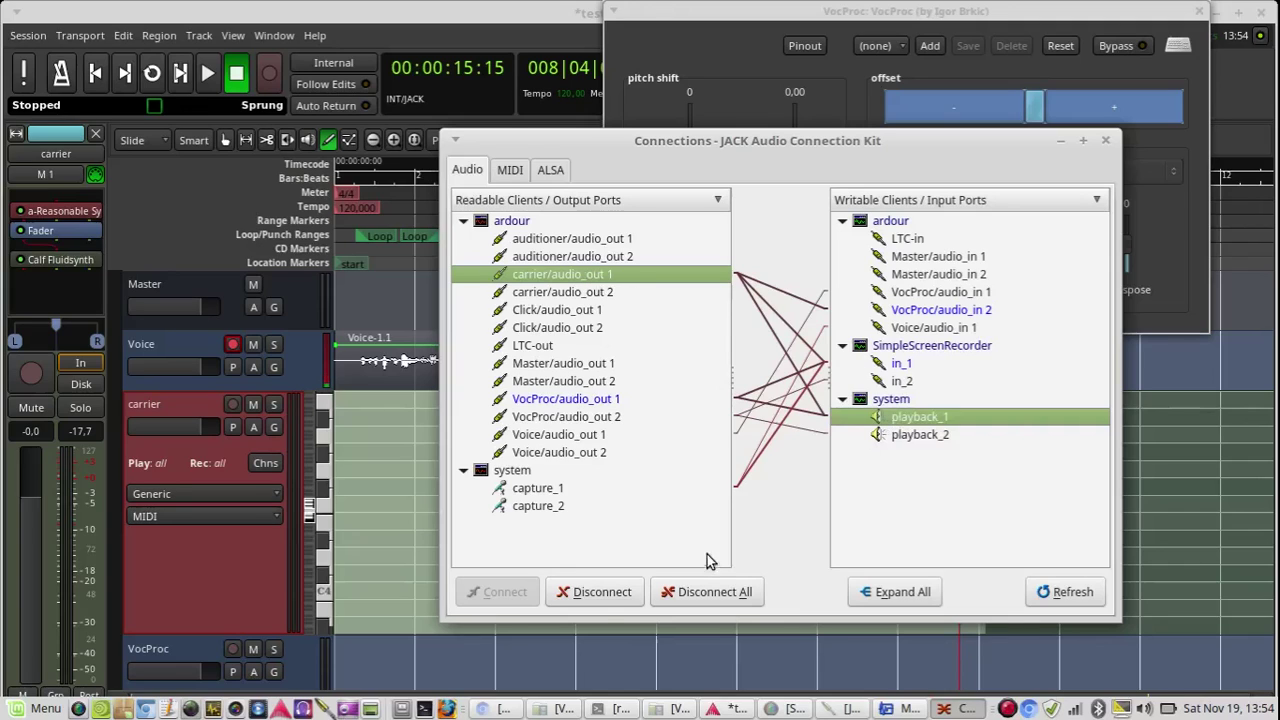
{"action": "left_click", "coordinate": [604, 594]}
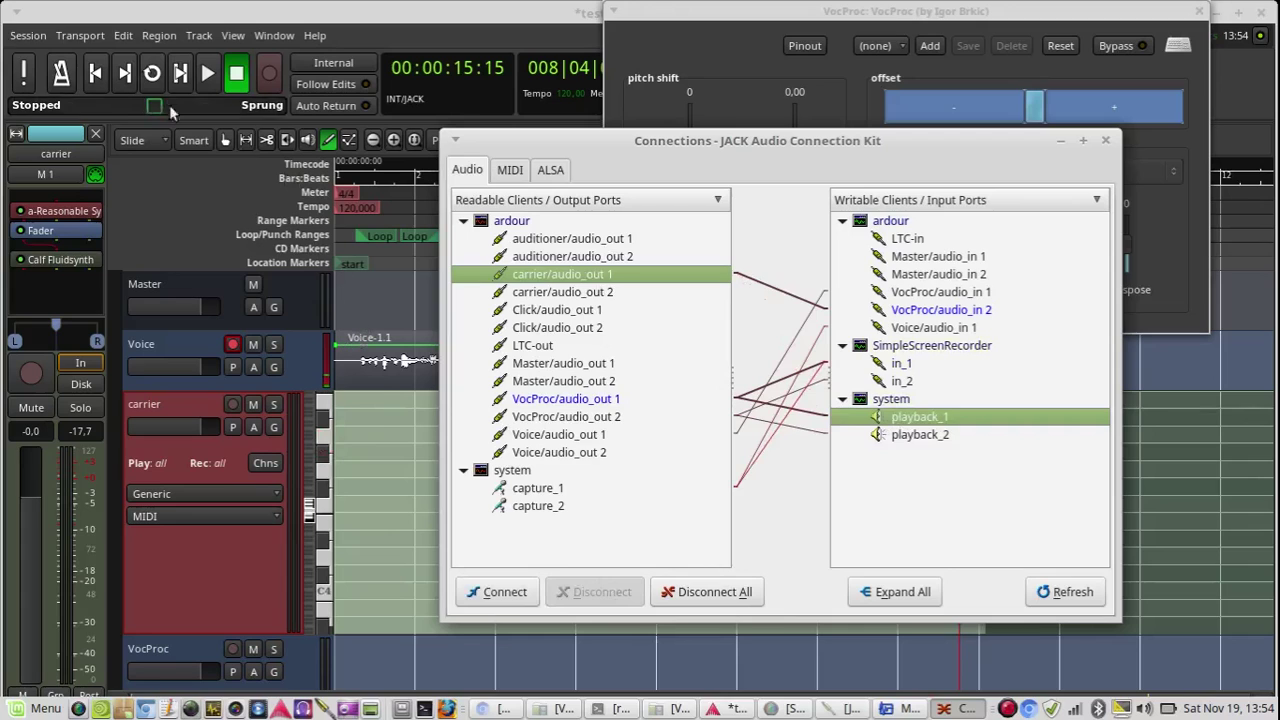
{"action": "key", "text": "alt+p"}
Select the Voice track and start looped playback of the session
{"action": "scroll", "coordinate": [159, 300], "scroll_direction": "down", "scroll_amount": 1}
{"action": "left_click", "coordinate": [159, 277]}
{"action": "key", "text": "l"}
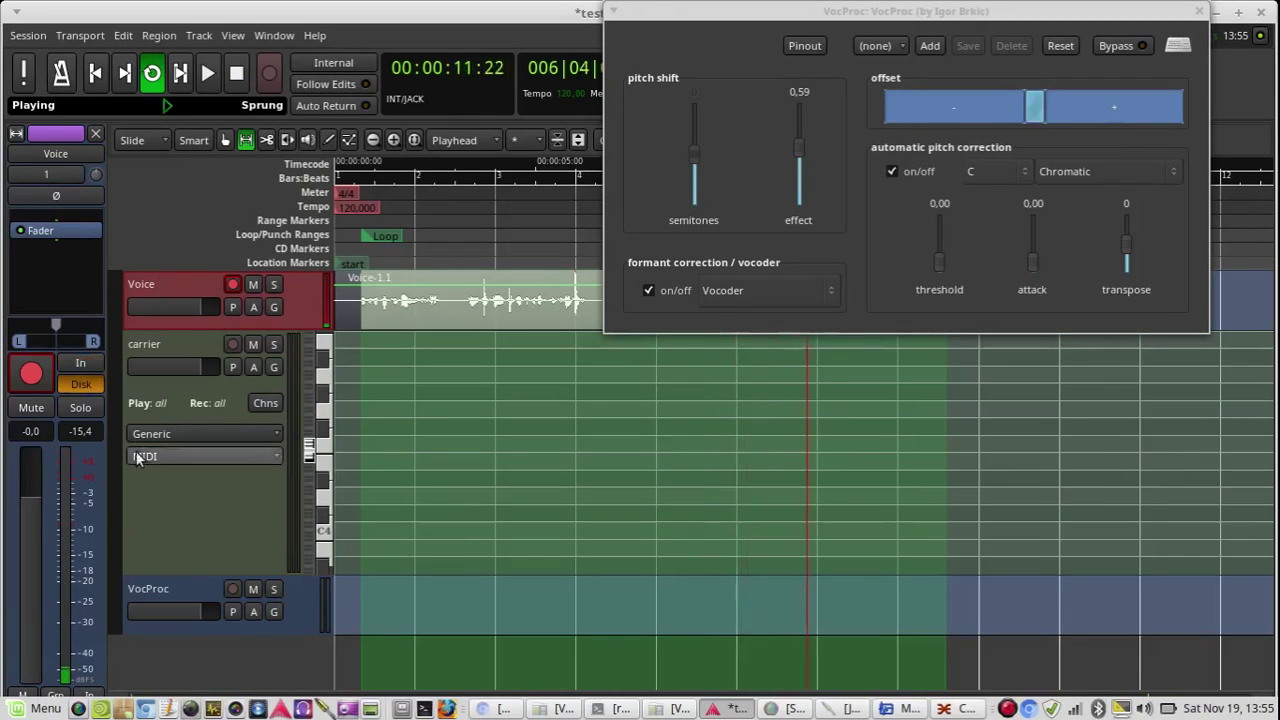
Turn on input monitoring for the VocProc track, then select the carrier track
{"action": "left_click", "coordinate": [177, 590]}
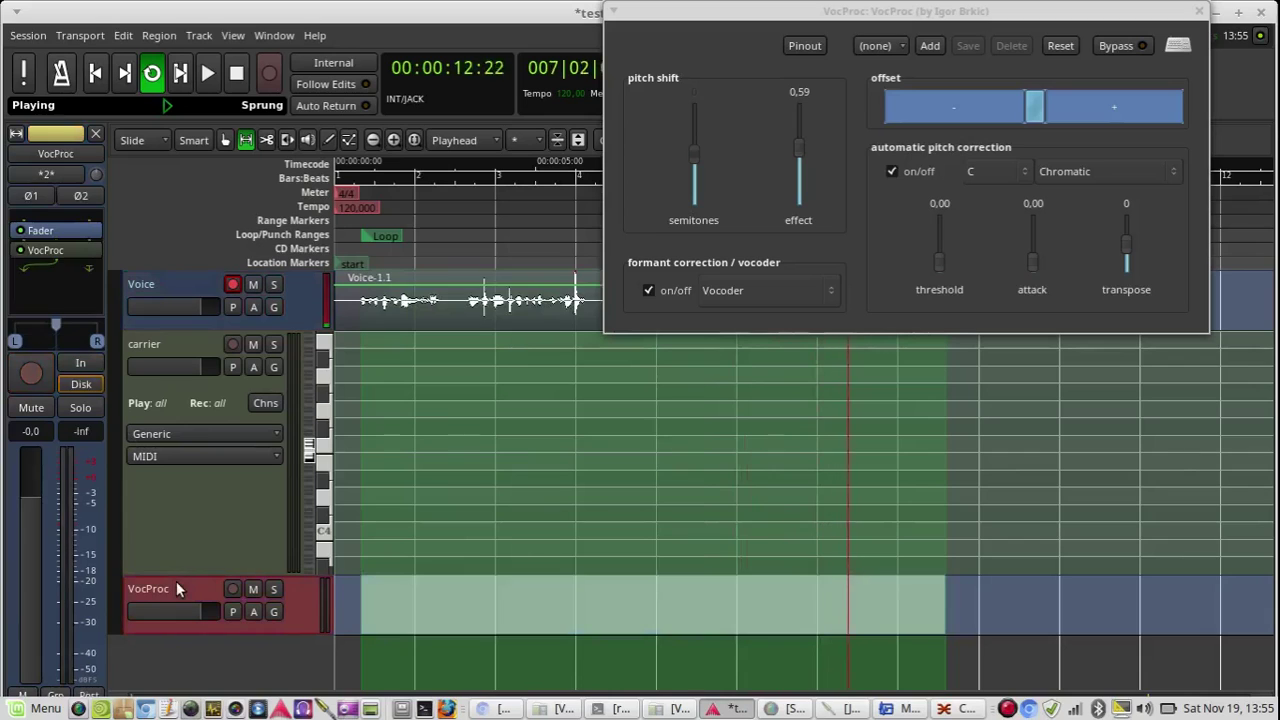
{"action": "left_click", "coordinate": [83, 366]}
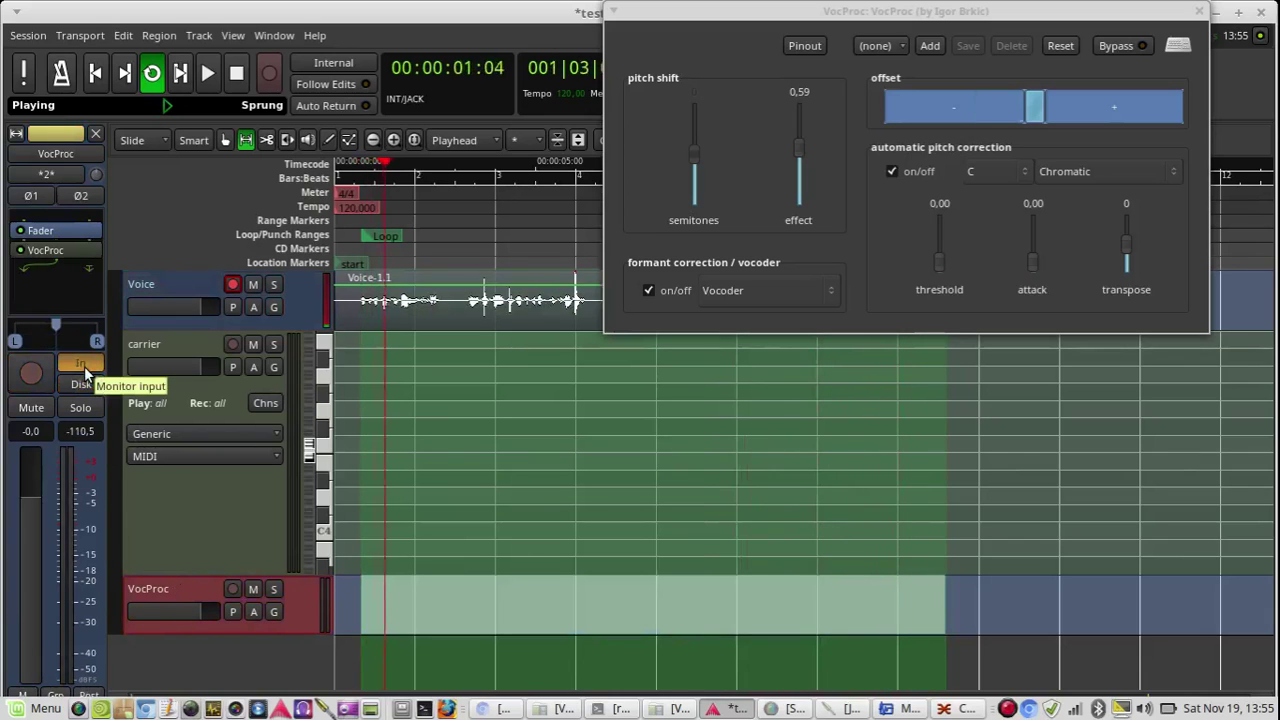
{"action": "left_click", "coordinate": [154, 526]}
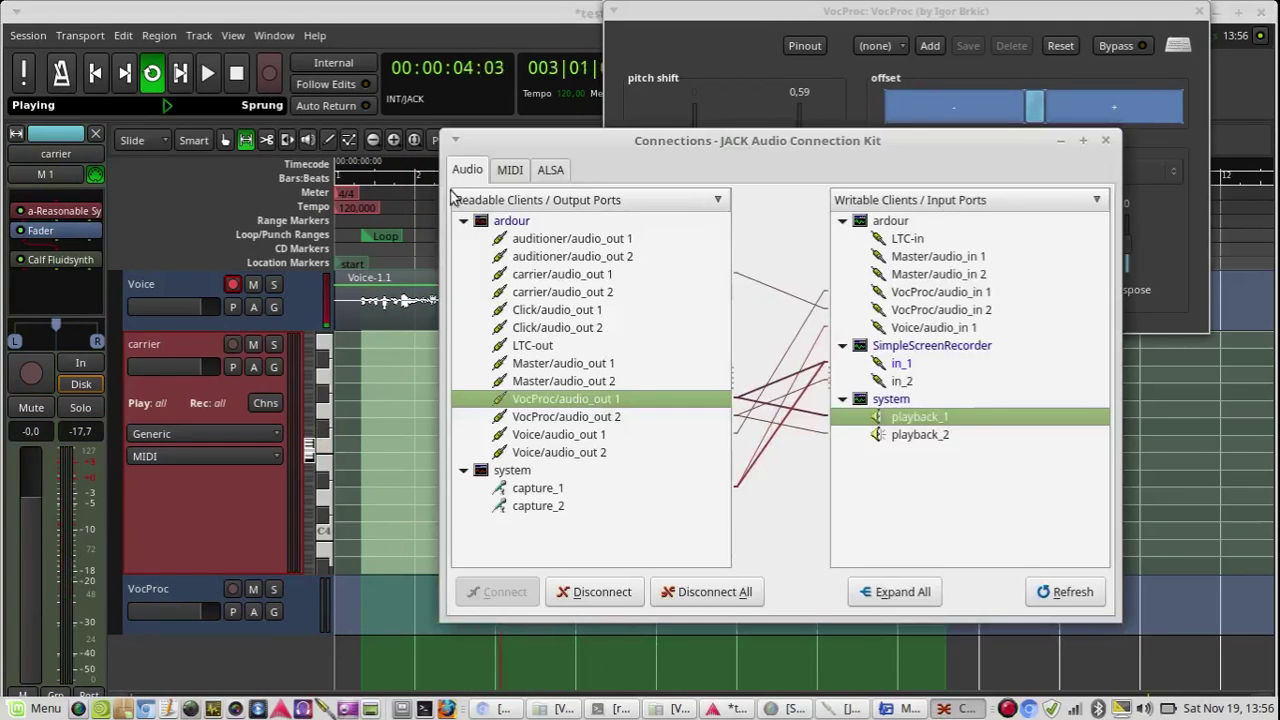
Connect system midi_capture_1 to carrier/midi_in 1 under the MIDI connections, then close the window
{"action": "left_click", "coordinate": [510, 172]}
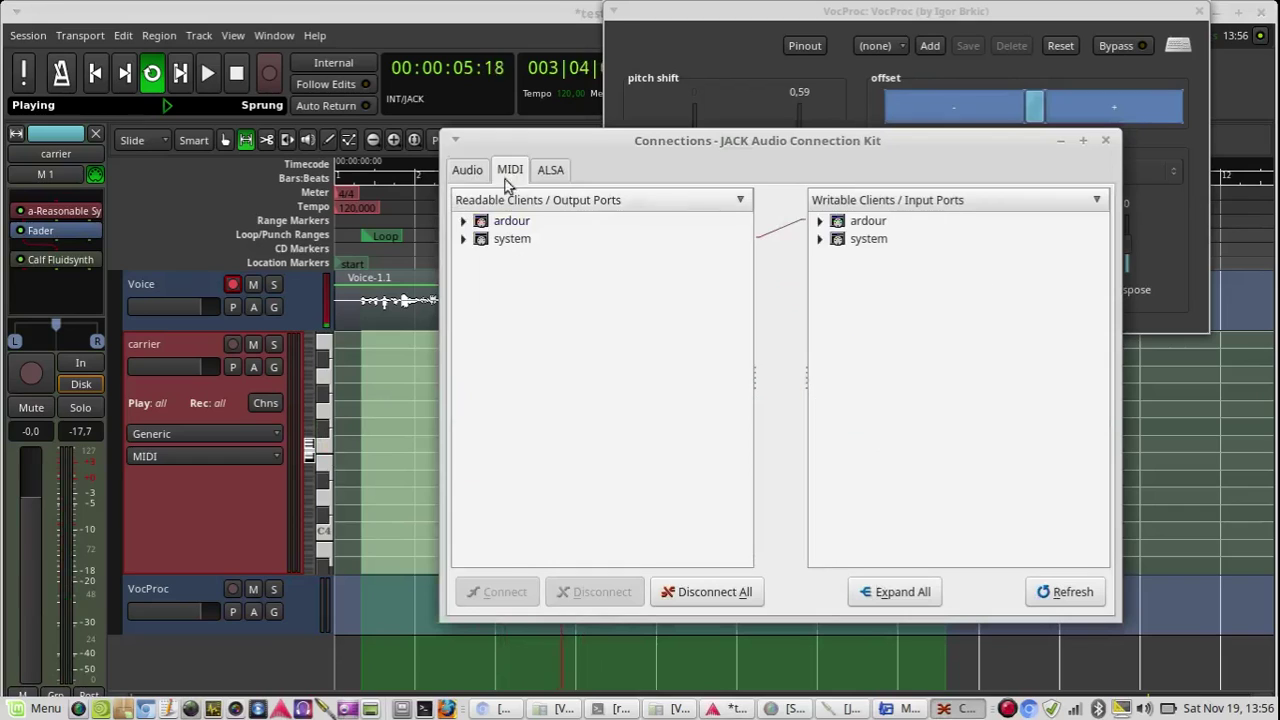
{"action": "left_click", "coordinate": [463, 239]}
{"action": "left_click", "coordinate": [463, 221]}
{"action": "left_click", "coordinate": [550, 384]}
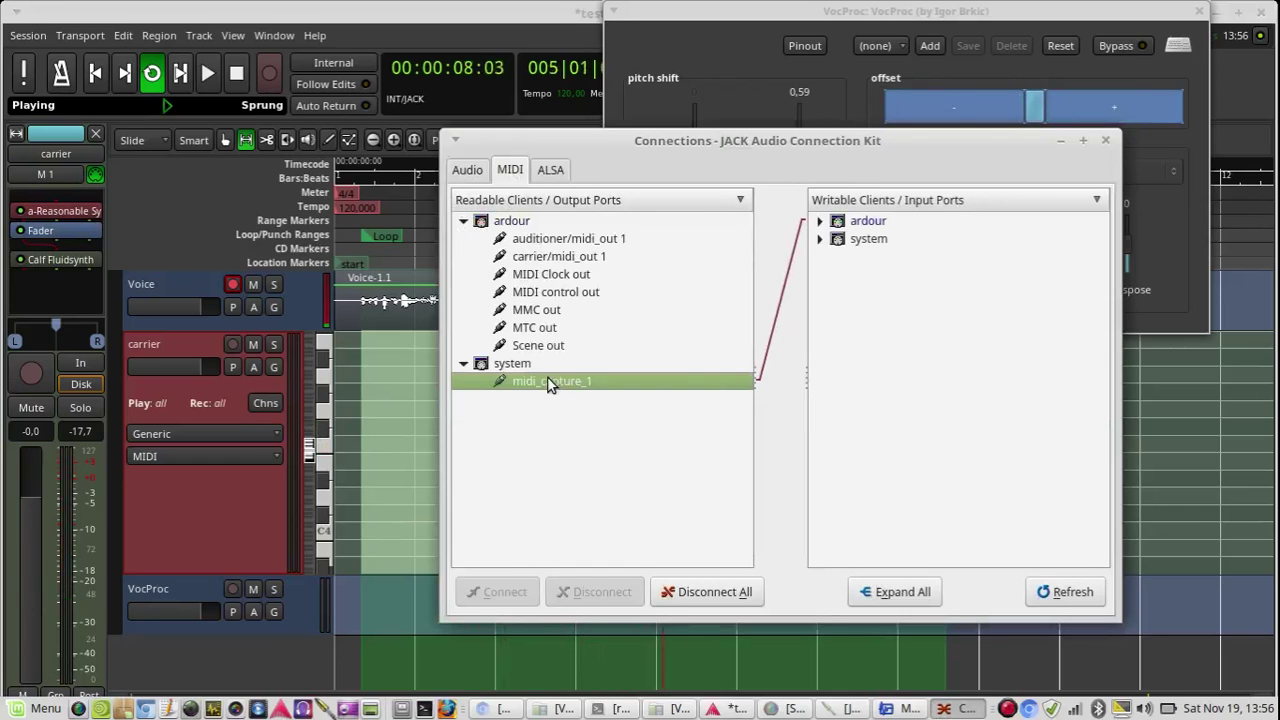
{"action": "left_click", "coordinate": [820, 239]}
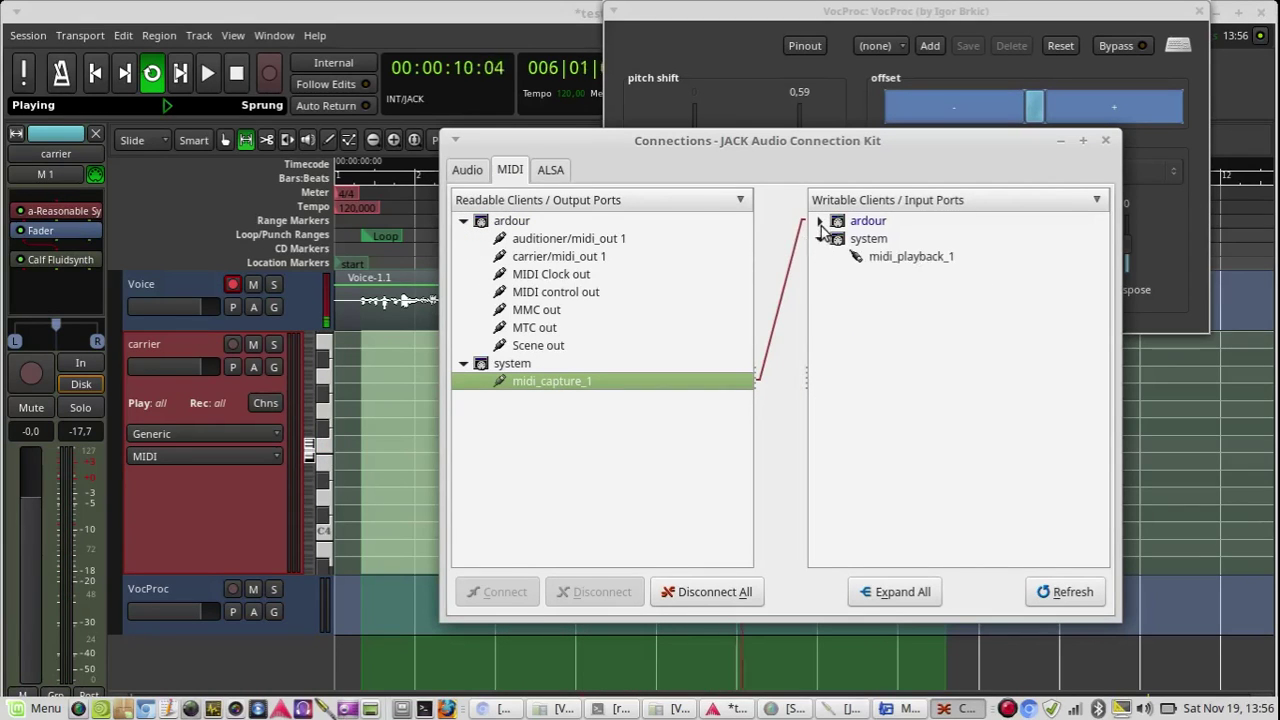
{"action": "left_click", "coordinate": [820, 221]}
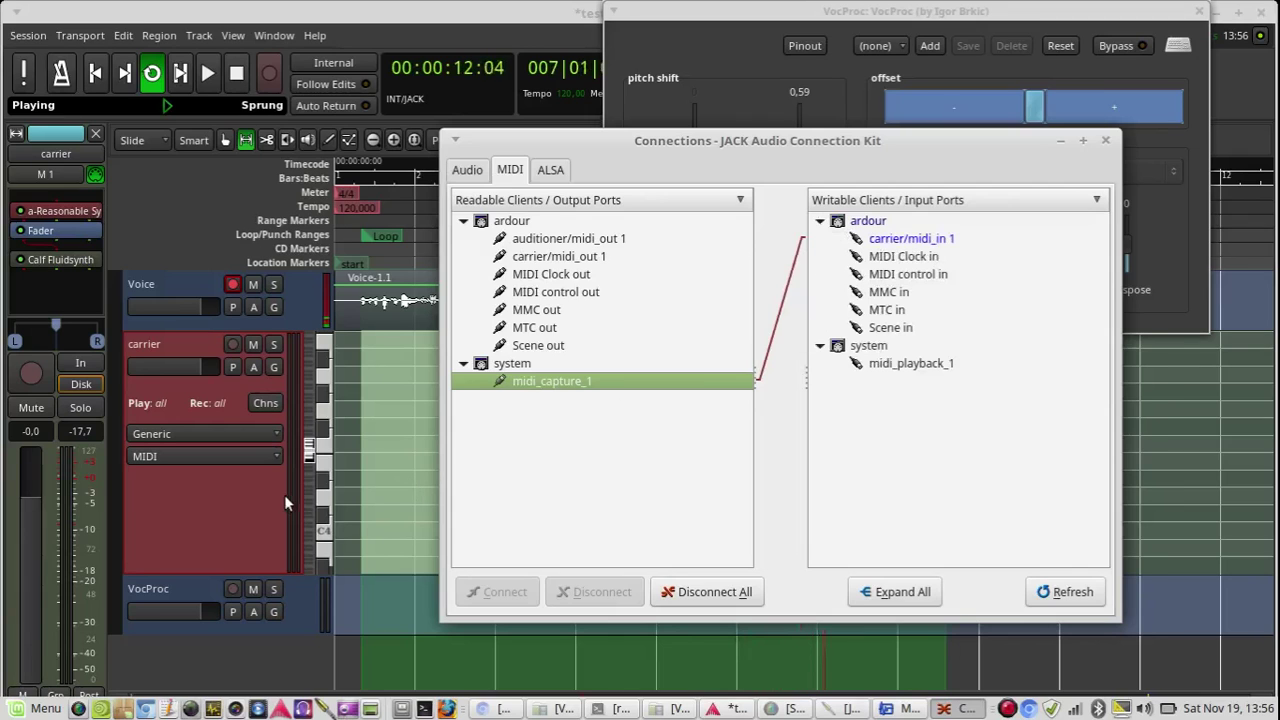
{"action": "left_click", "coordinate": [74, 364]}
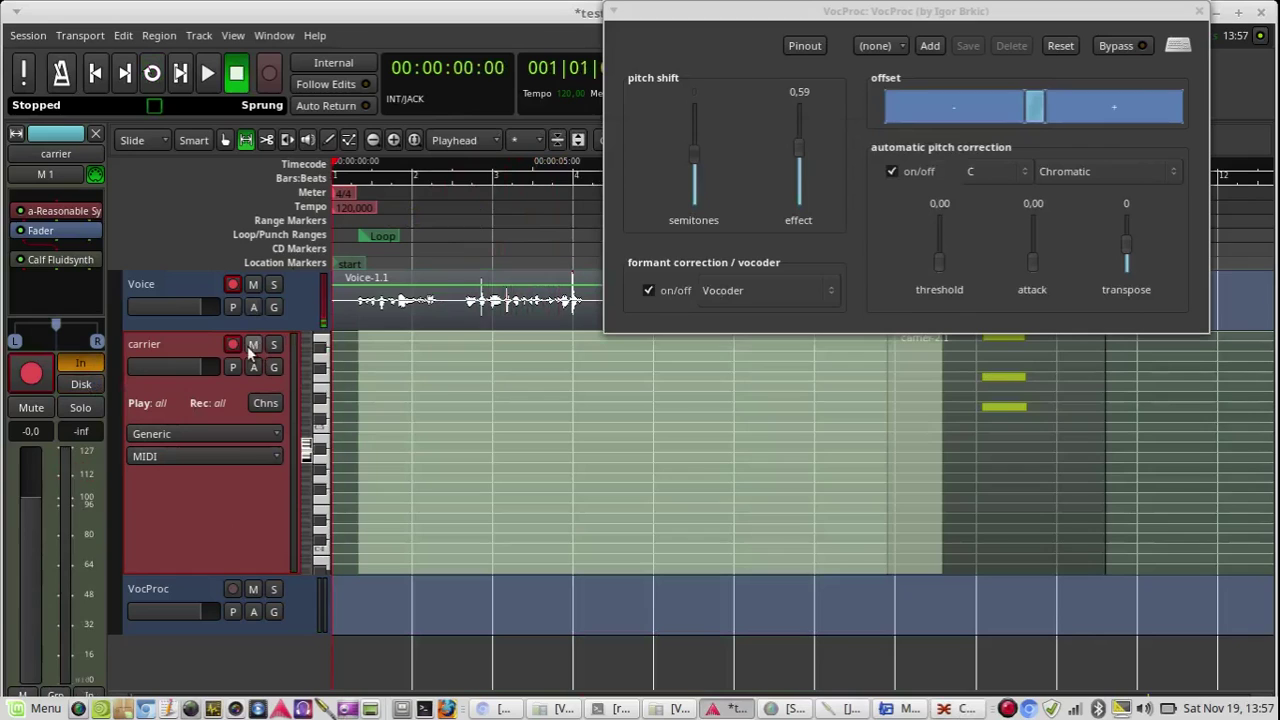
Re-arm the carrier track and start recording from the session start
{"action": "left_click", "coordinate": [236, 345]}
{"action": "left_click", "coordinate": [238, 345]}
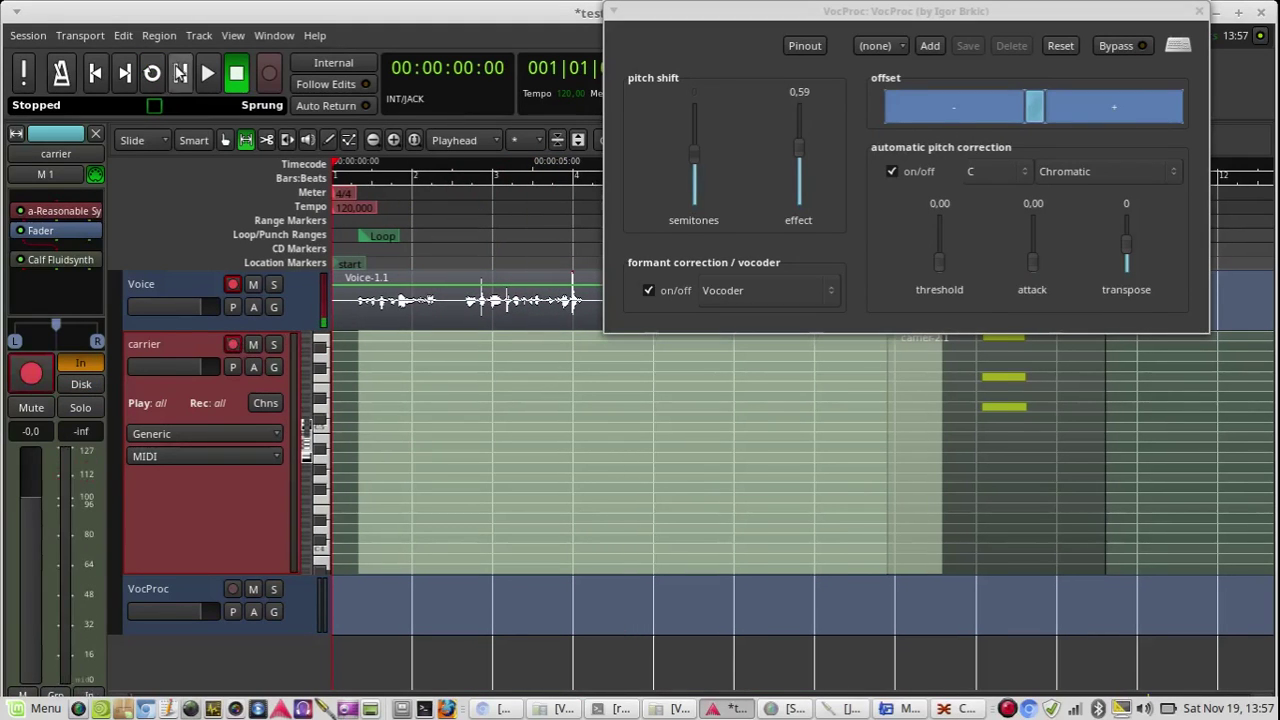
{"action": "left_click", "coordinate": [214, 74]}
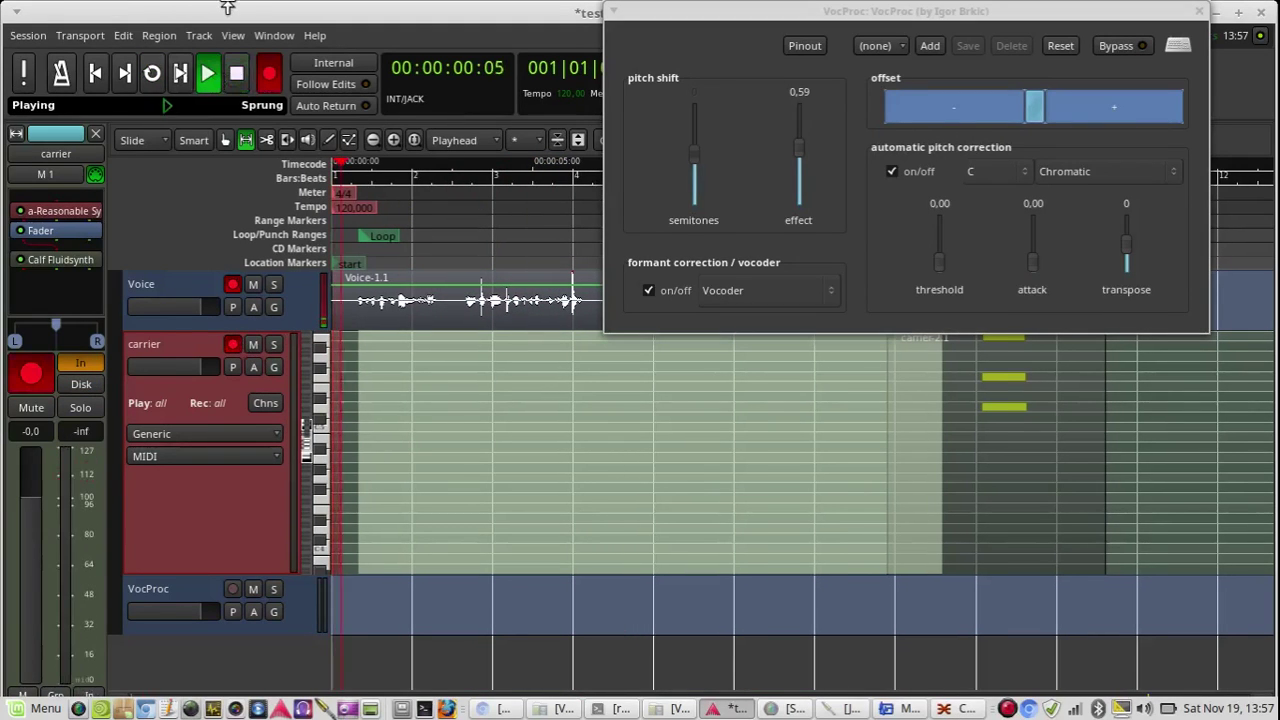